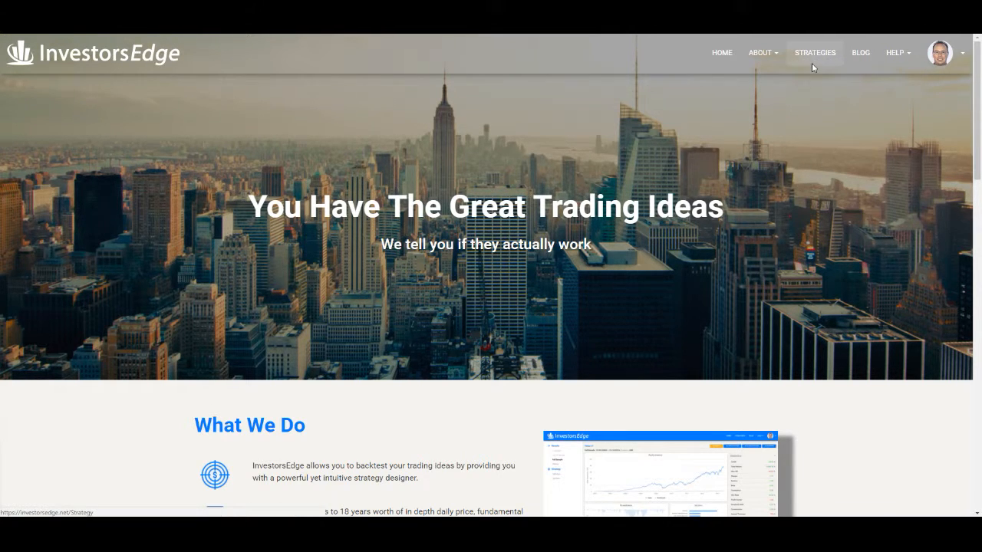
Create a new strategy and name it "My first model"
left_click(812, 63)
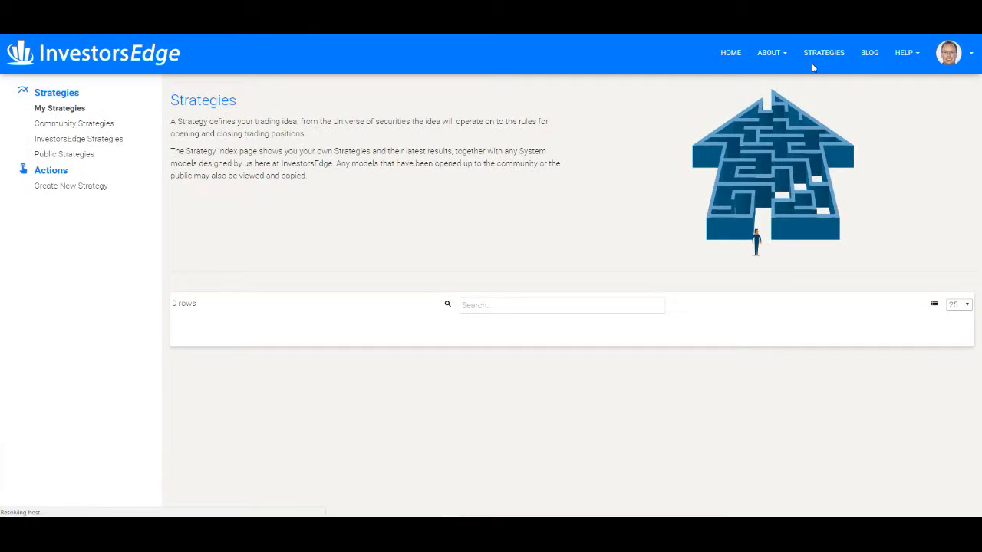
left_click(100, 191)
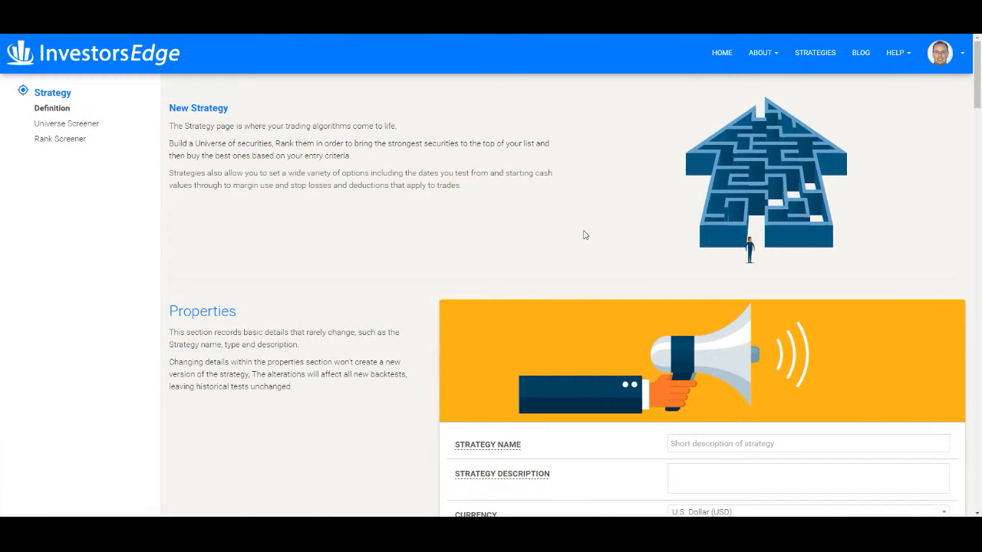
scroll(587, 237, "down", 3)
left_click(683, 235)
type("My first model")
Choose another benchmark index for the strategy in its properties
scroll(686, 245, "down", 3)
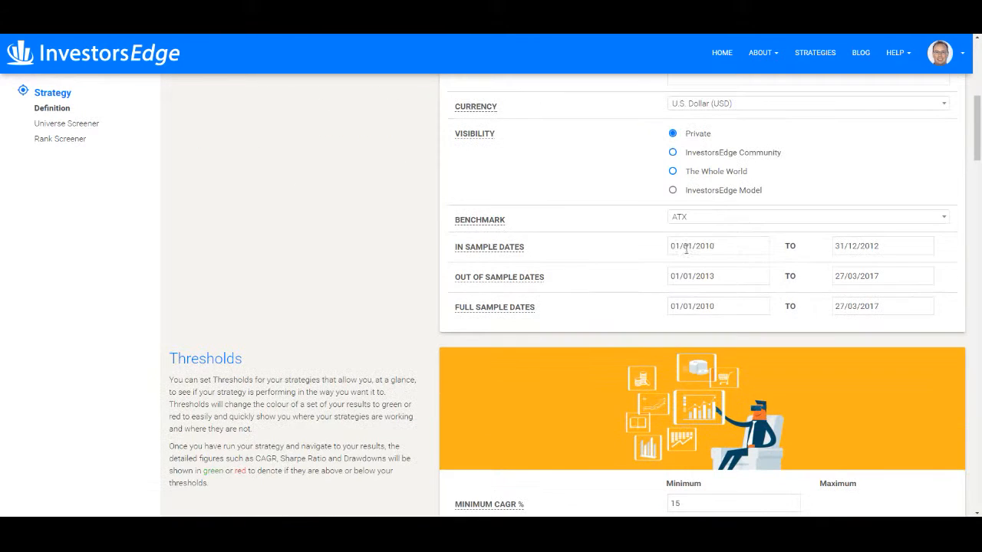
left_click(701, 219)
scroll(705, 298, "down", 1)
left_click(705, 312)
Exclude Depository Receipts from the universe's security types and restrict its countries to United States (US)
scroll(646, 268, "down", 3)
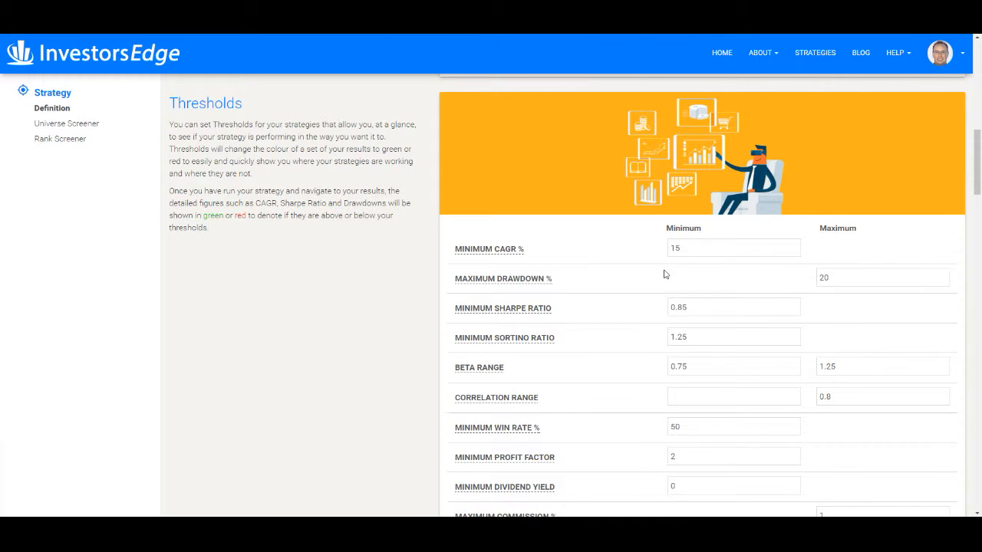
scroll(665, 274, "down", 7)
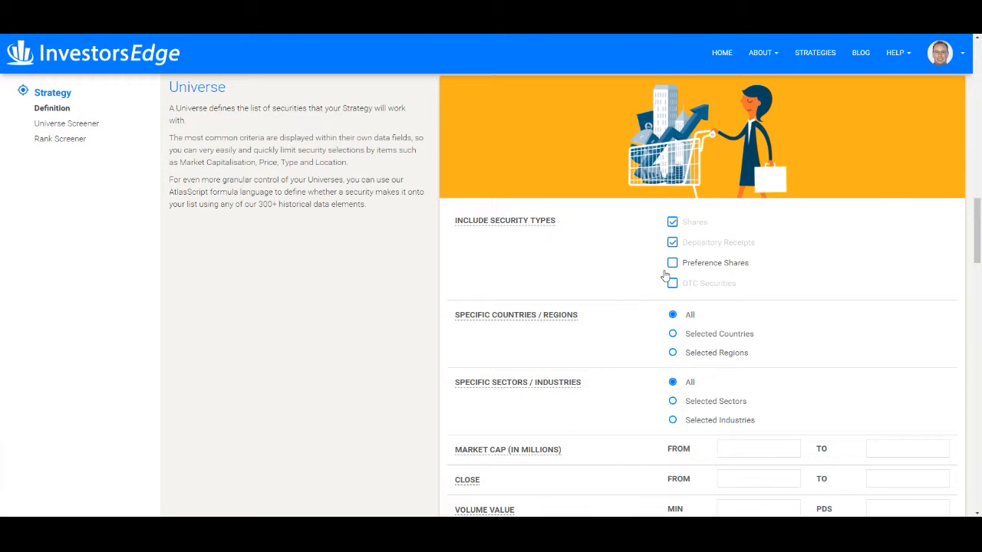
left_click(672, 244)
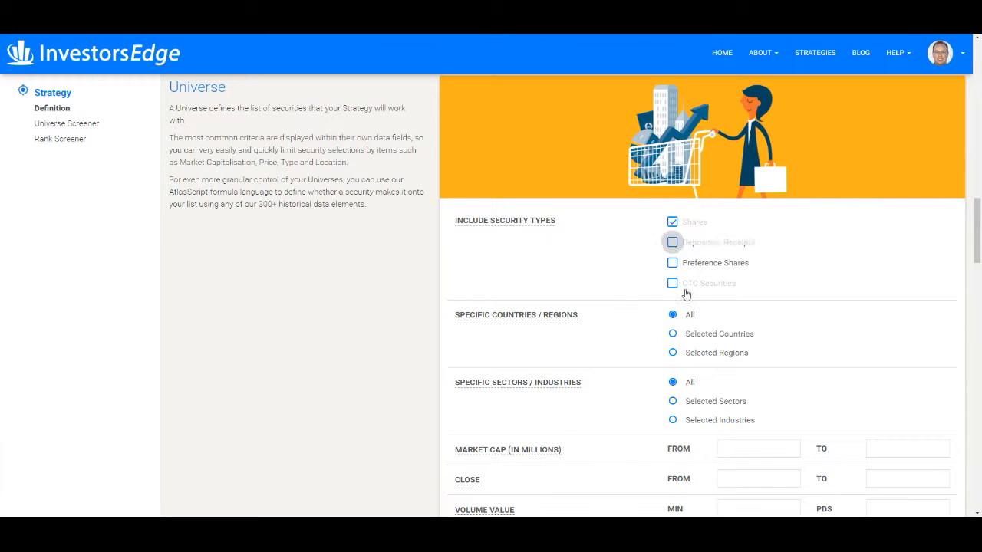
left_click(672, 335)
left_click(691, 381)
type("us")
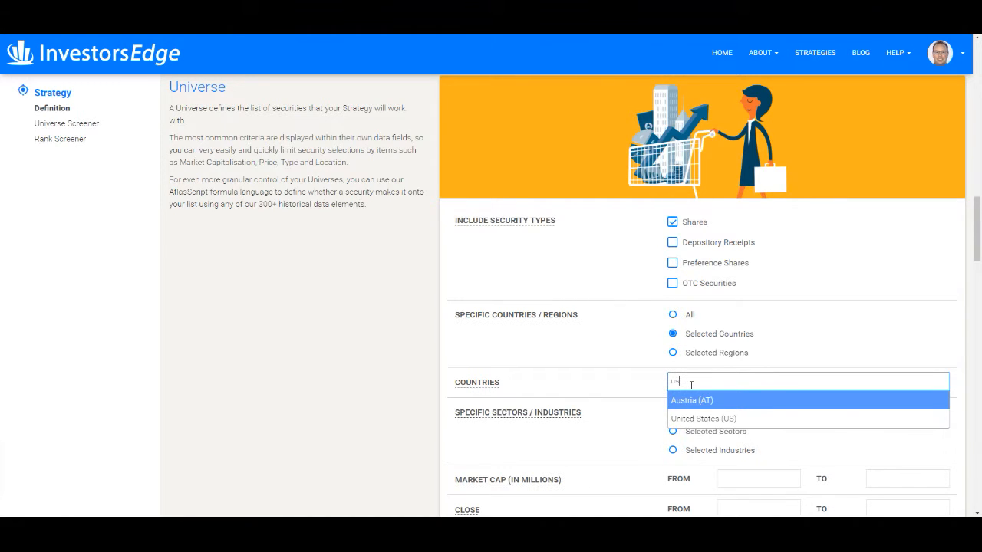
left_click(701, 418)
Add the universe inclusion criterion PiotroskiFScore>=9
scroll(701, 422, "down", 1)
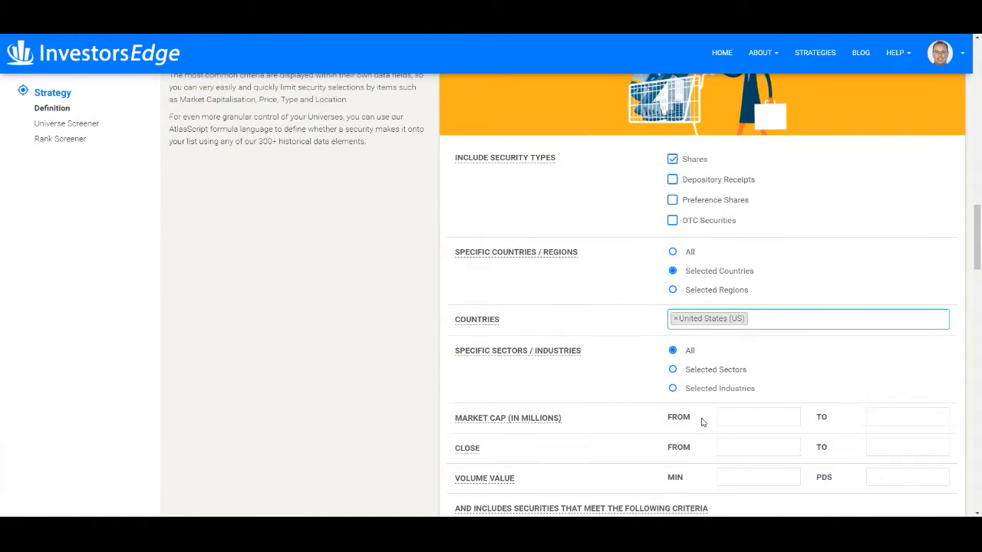
scroll(701, 422, "down", 3)
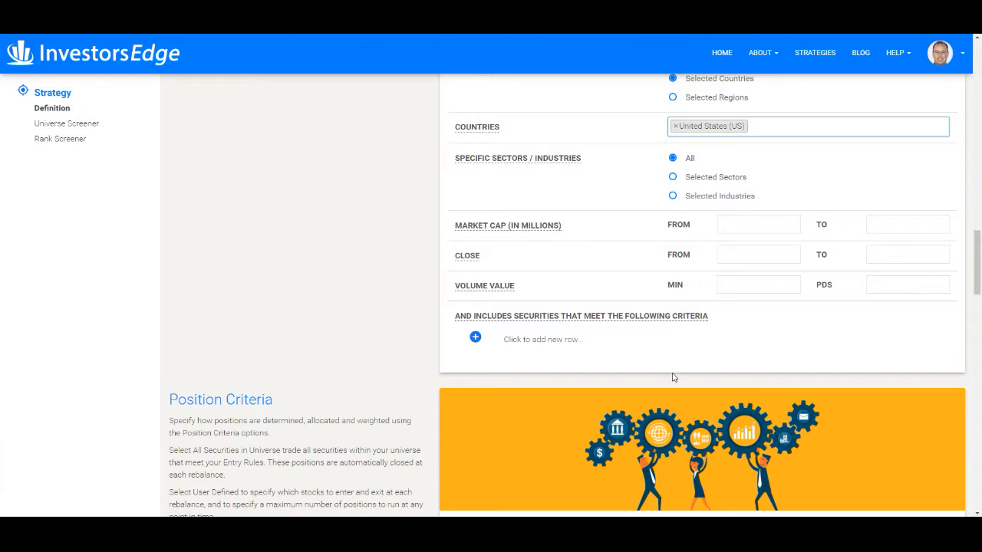
left_click(580, 340)
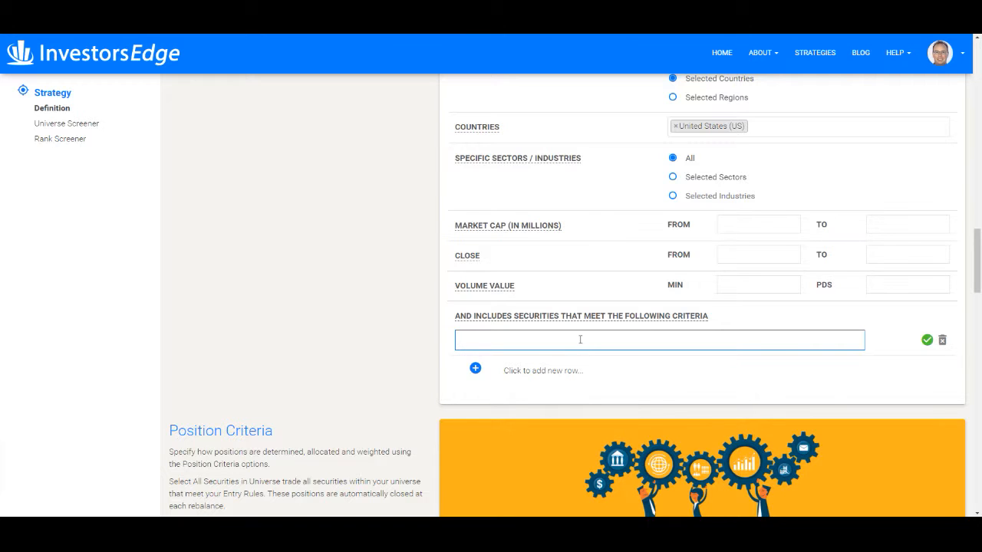
type("PiotroskiFScore")
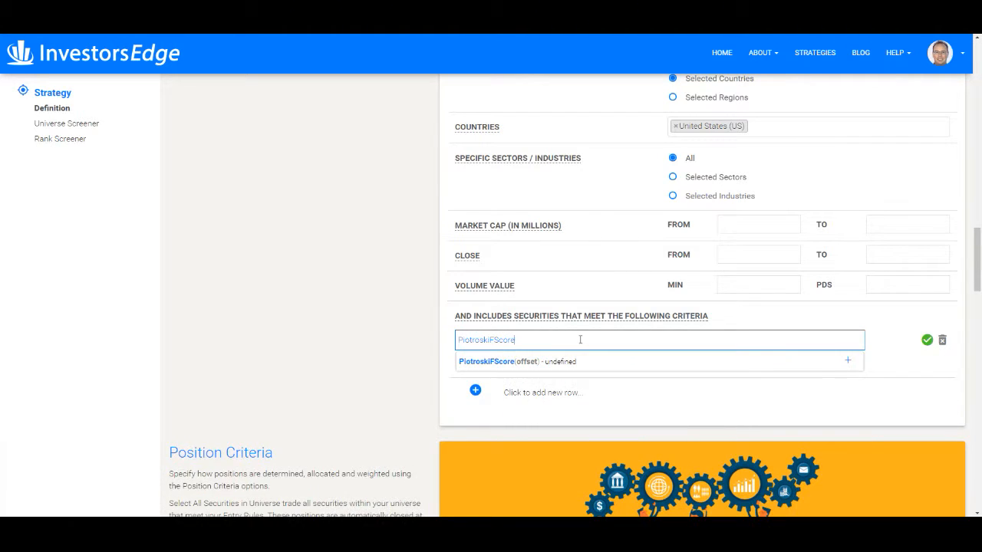
type(">=9")
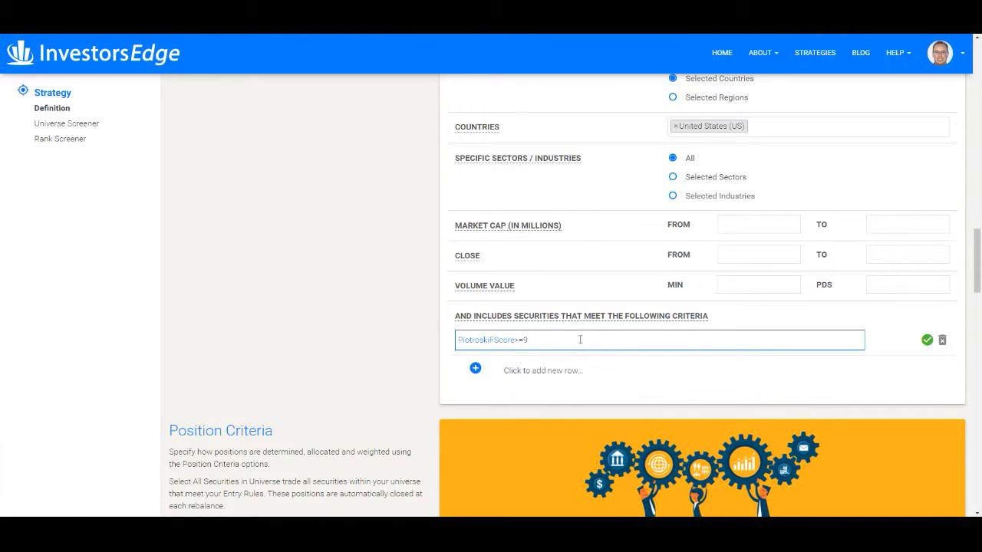
Add the ranking factor CurrentPriceToBps(ltm) and switch its sort direction to the upward arrow
scroll(580, 339, "down", 3)
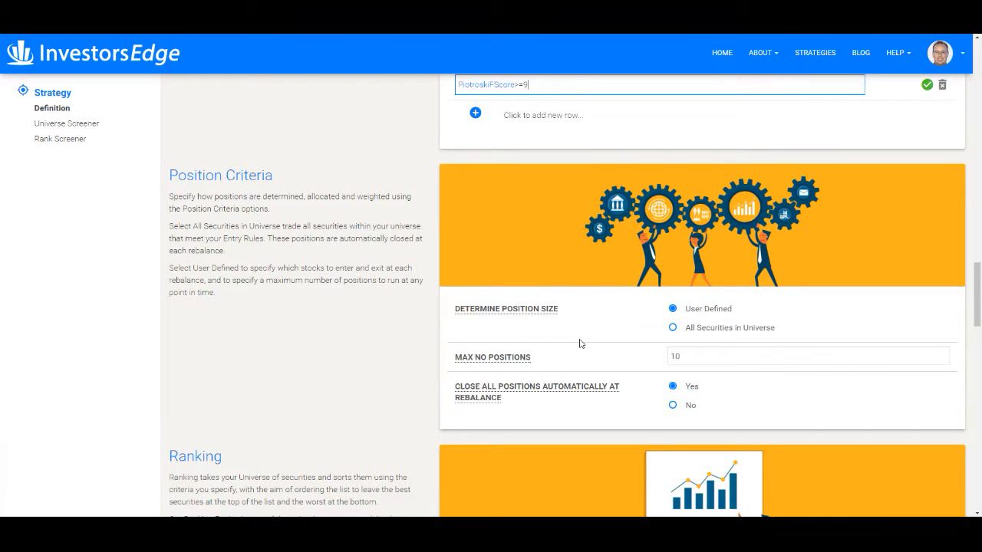
scroll(579, 342, "down", 4)
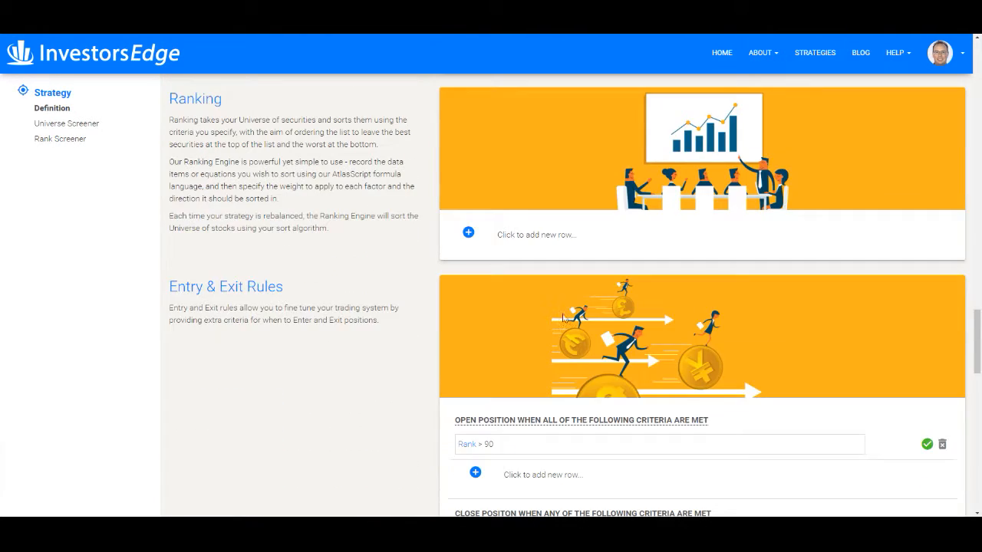
left_click(552, 235)
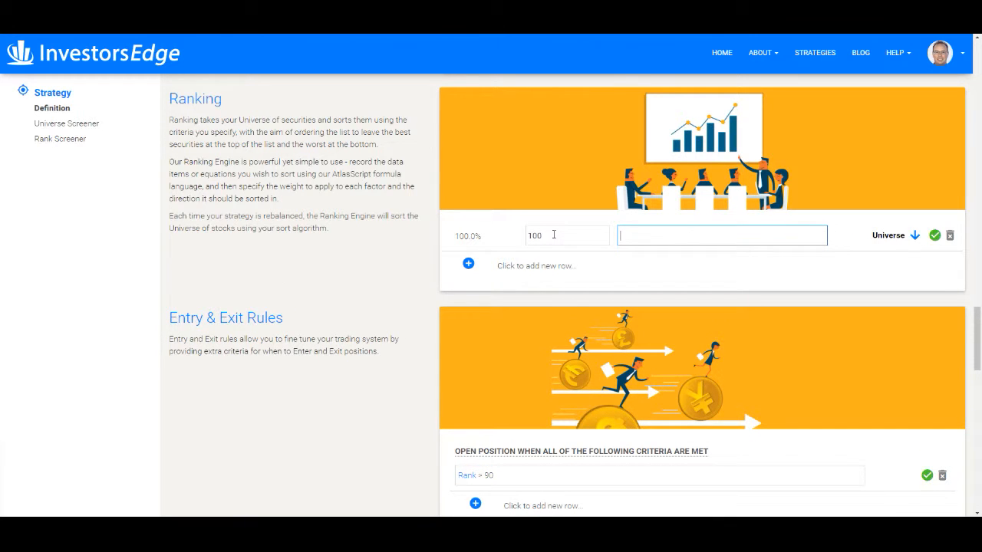
type("curre")
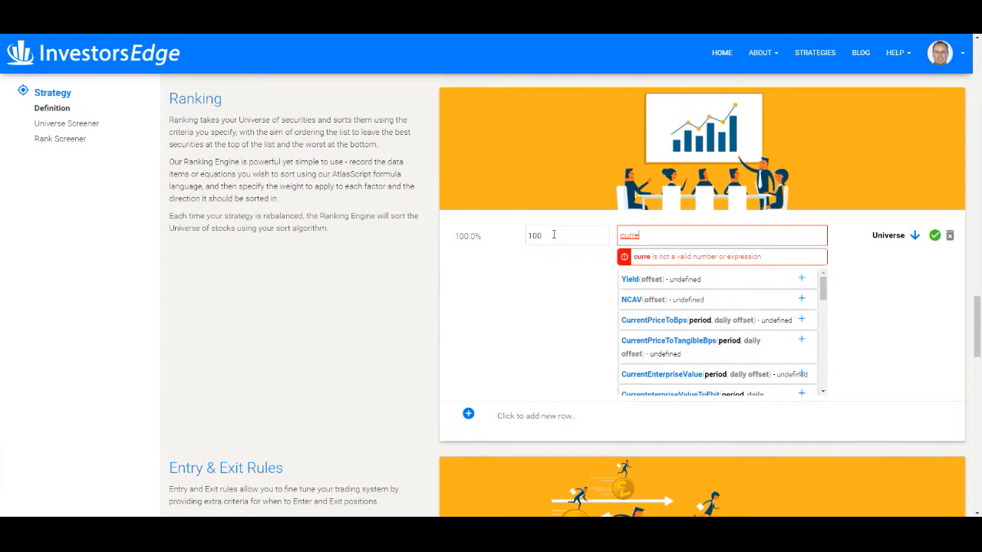
type("ntpriceto")
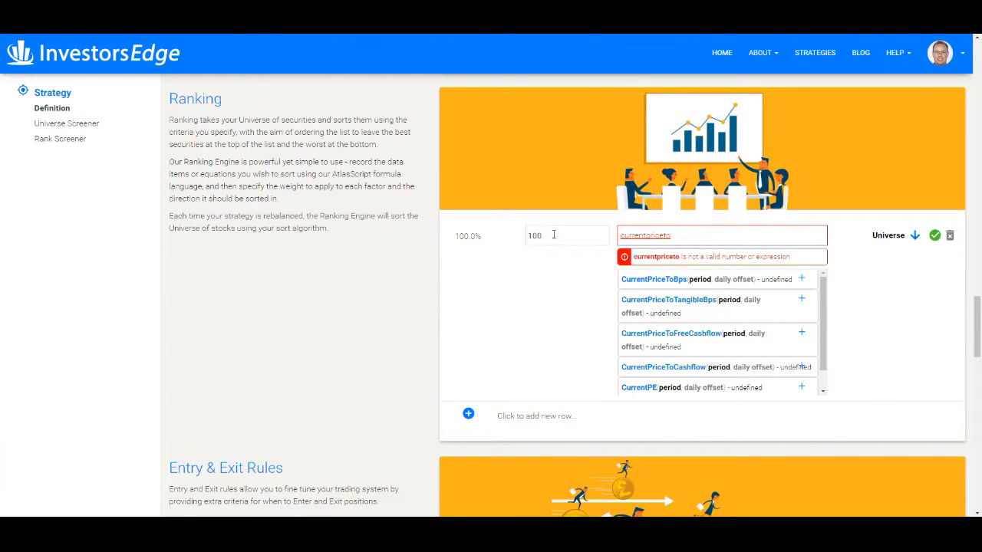
key("Tab")
type("(ltm)")
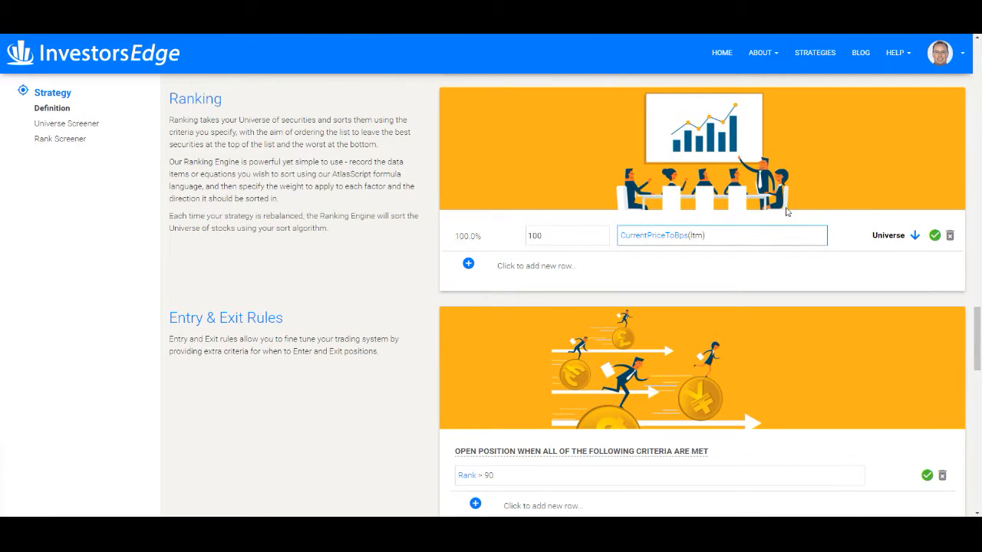
left_click(914, 235)
Add a second ranking factor, CurrentPriceToFreeCashflow(ltm), and switch its sort direction to the upward arrow
left_click(579, 266)
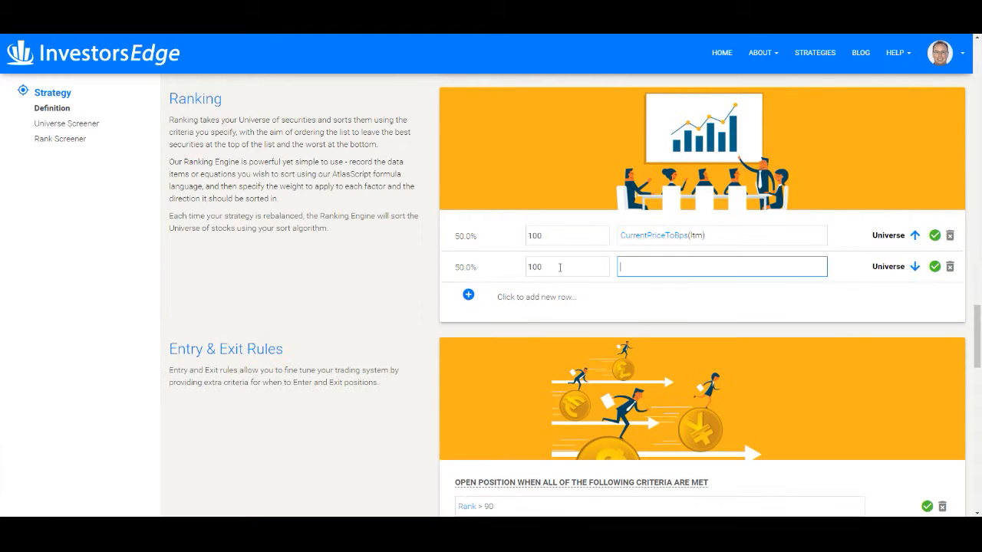
type("curren")
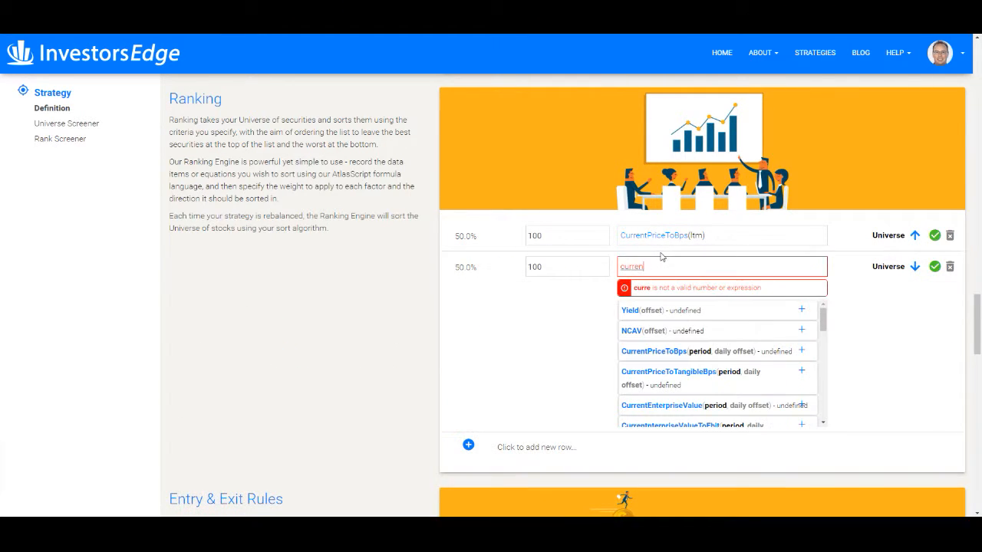
type("tpricetofr")
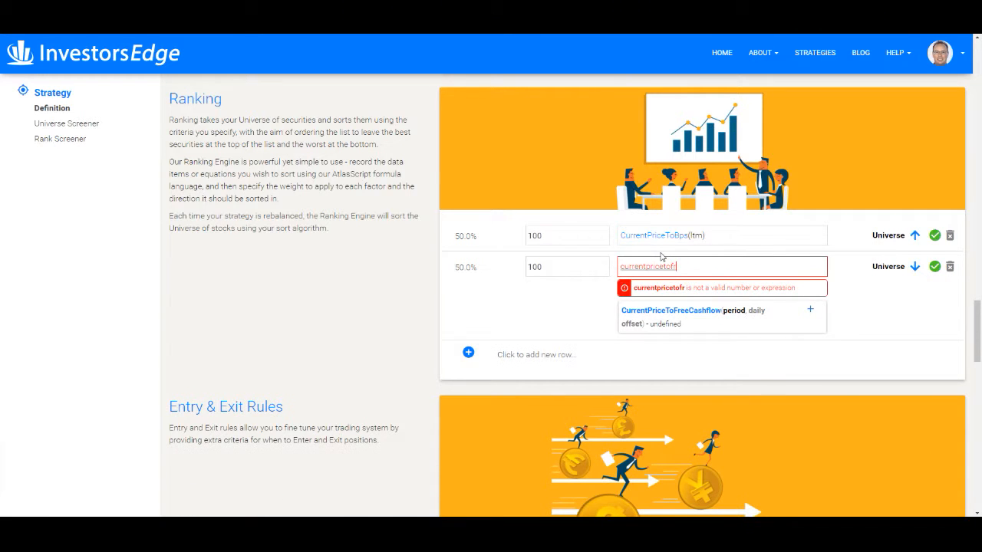
key("Tab")
type("(ltm)")
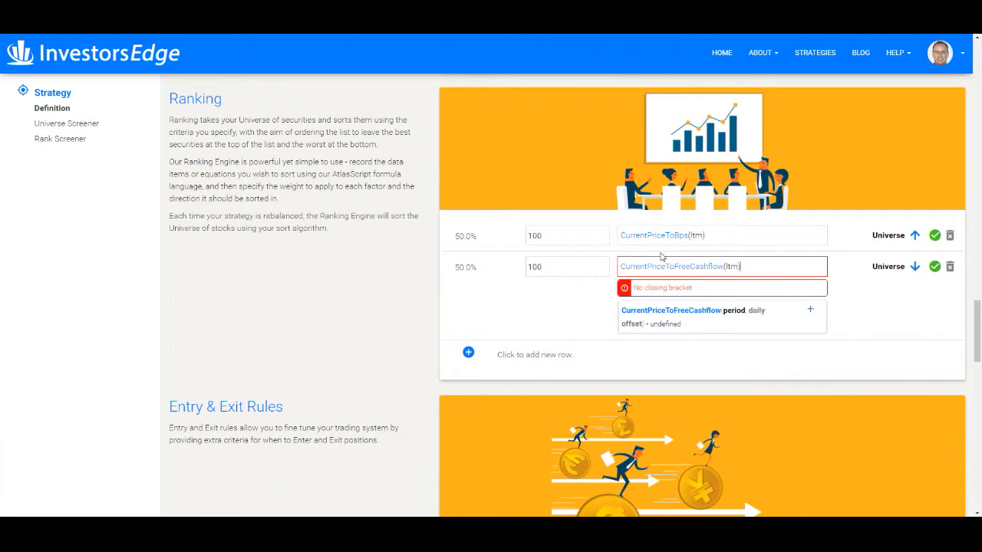
left_click(916, 267)
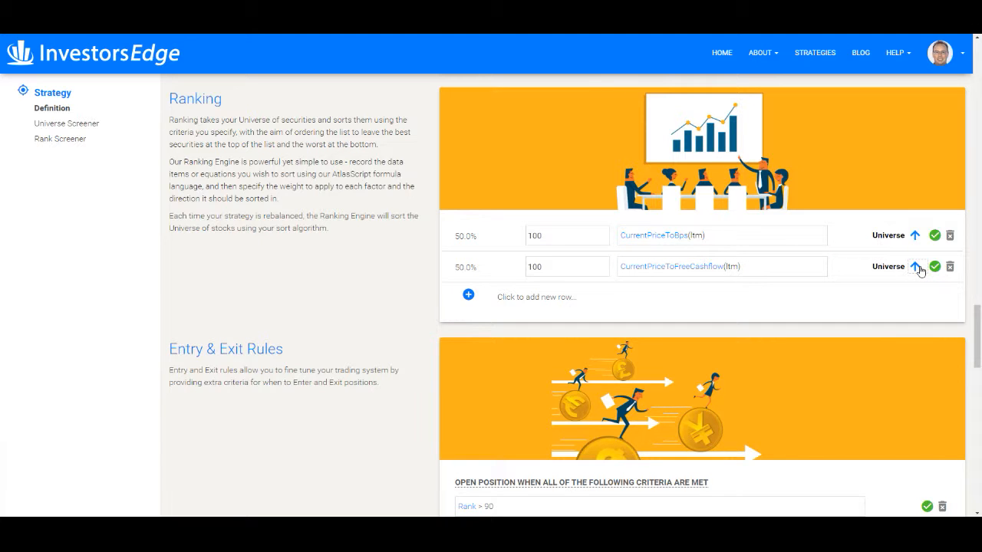
Delete the Rank > 90 entry rule and the Rank < 75 exit rule
scroll(920, 271, "down", 3)
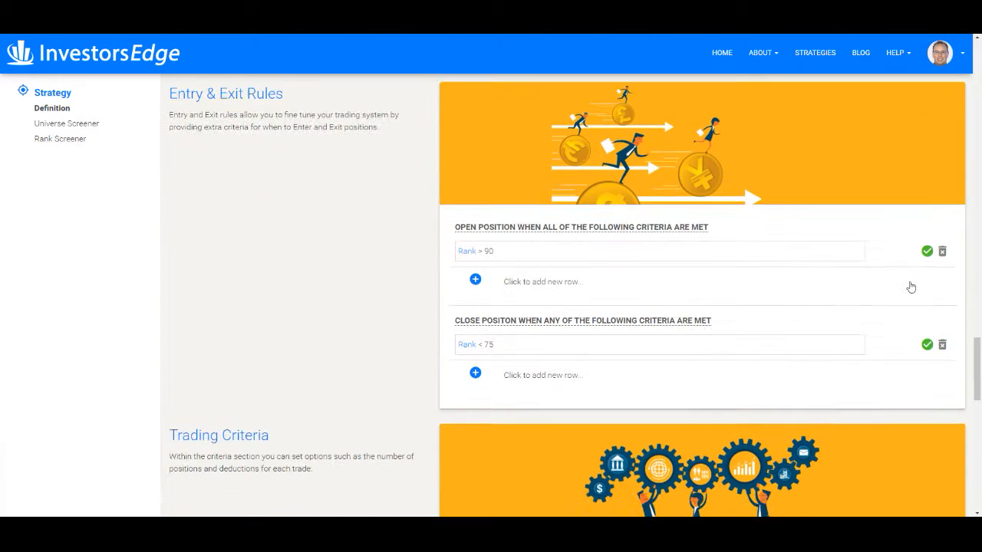
left_click(946, 260)
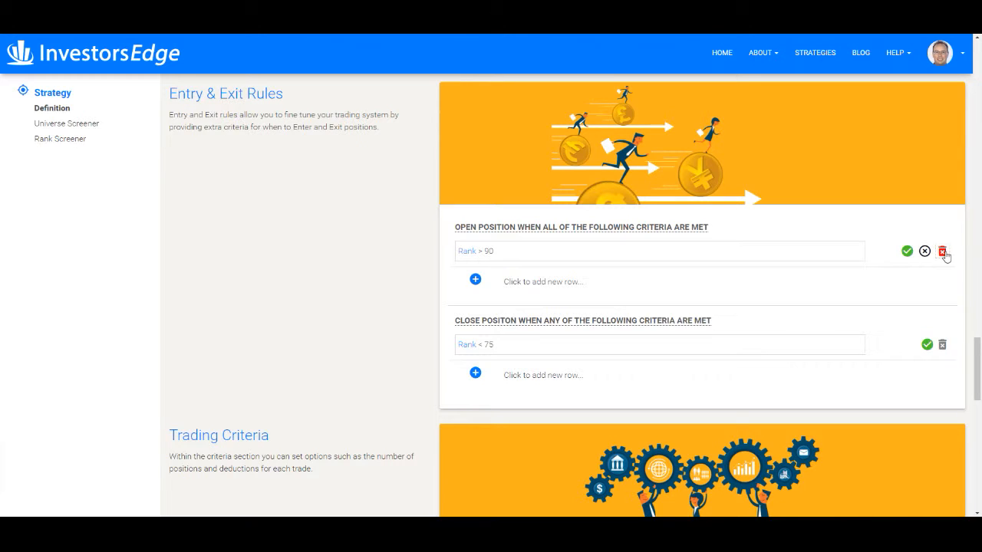
left_click(944, 253)
left_click(943, 313)
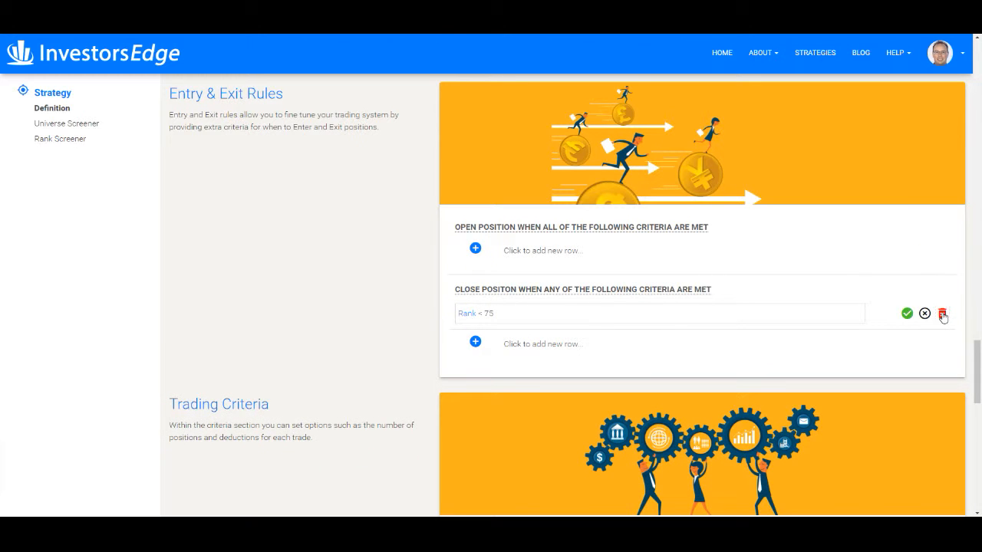
left_click(943, 315)
Set the starting cash to 50000 and rebalancing to the first day of each month
scroll(930, 314, "down", 4)
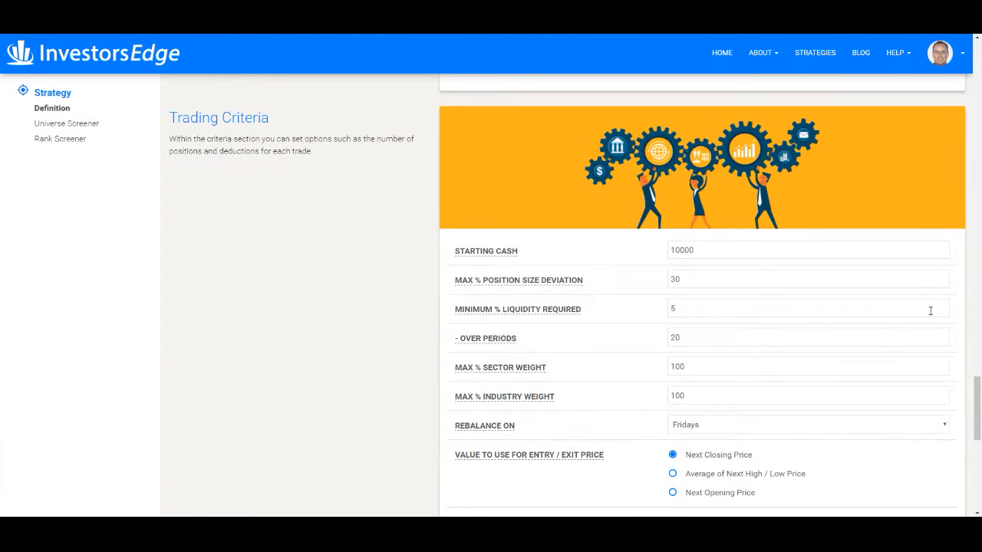
left_click(679, 200)
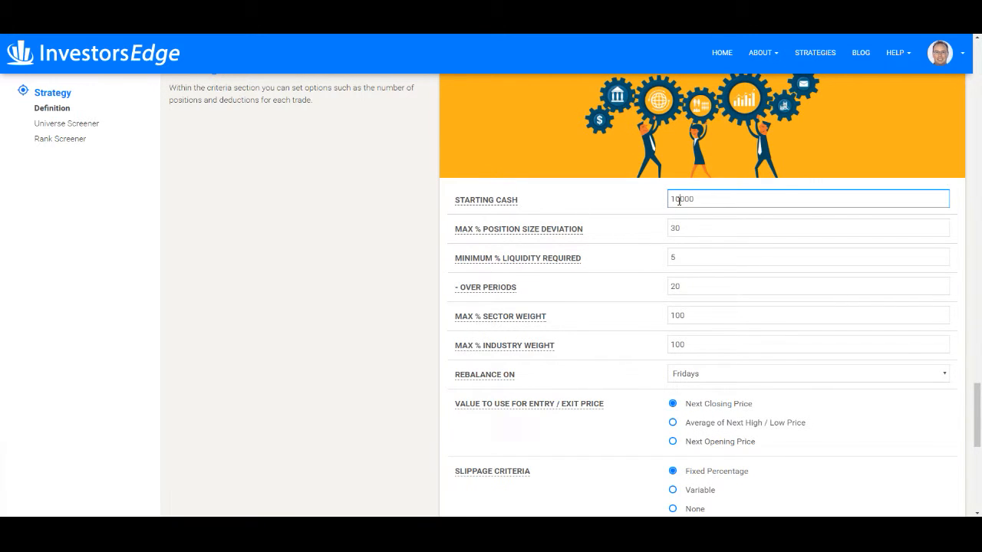
key("BackSpace")
type("5")
left_click(728, 376)
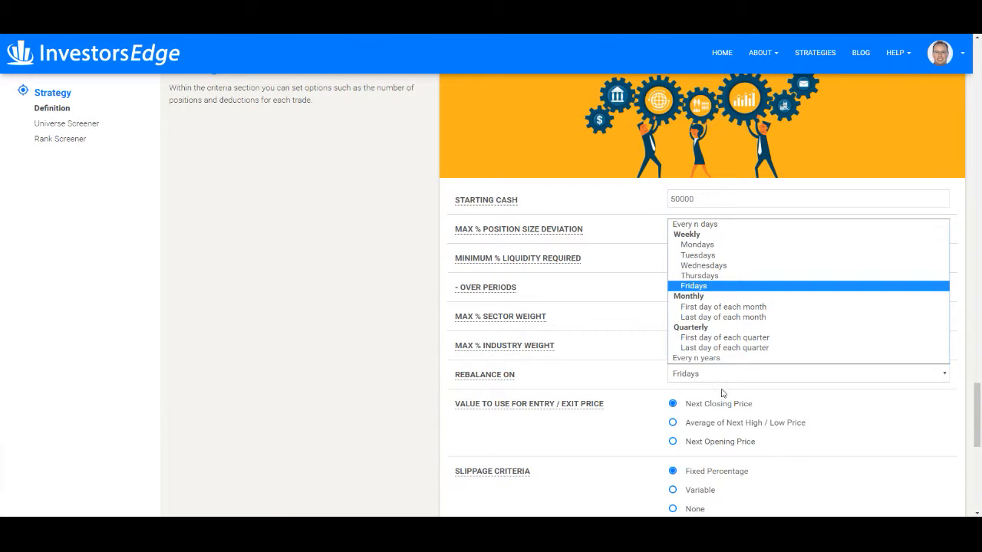
left_click(738, 307)
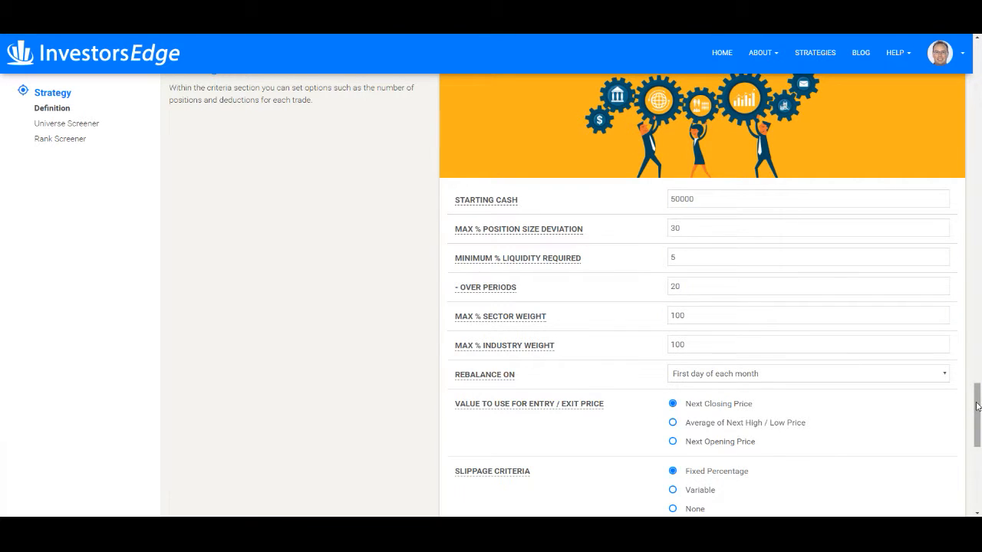
Save the new strategy and run its In Sample backtest
scroll(977, 407, "down", 6)
left_click(850, 454)
left_click(849, 451)
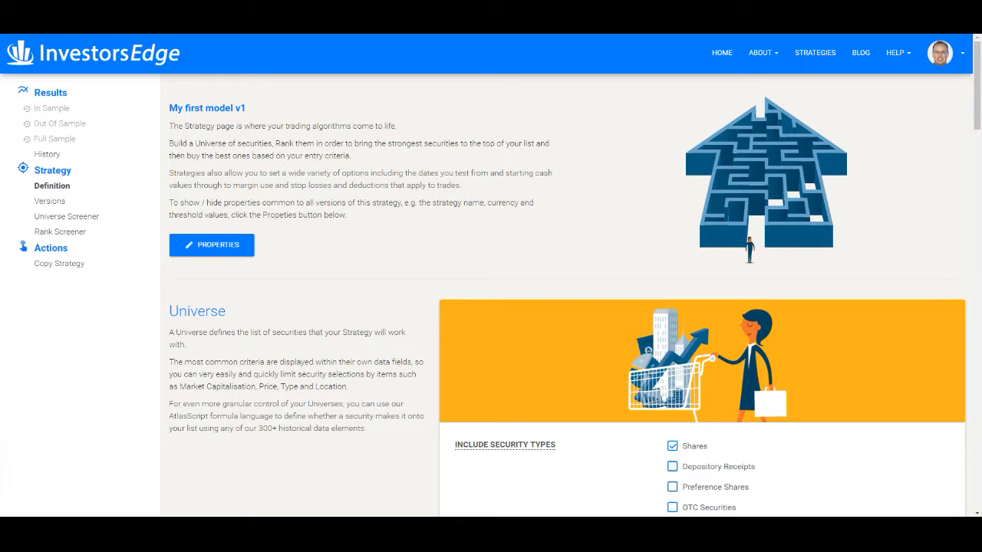
left_click(55, 110)
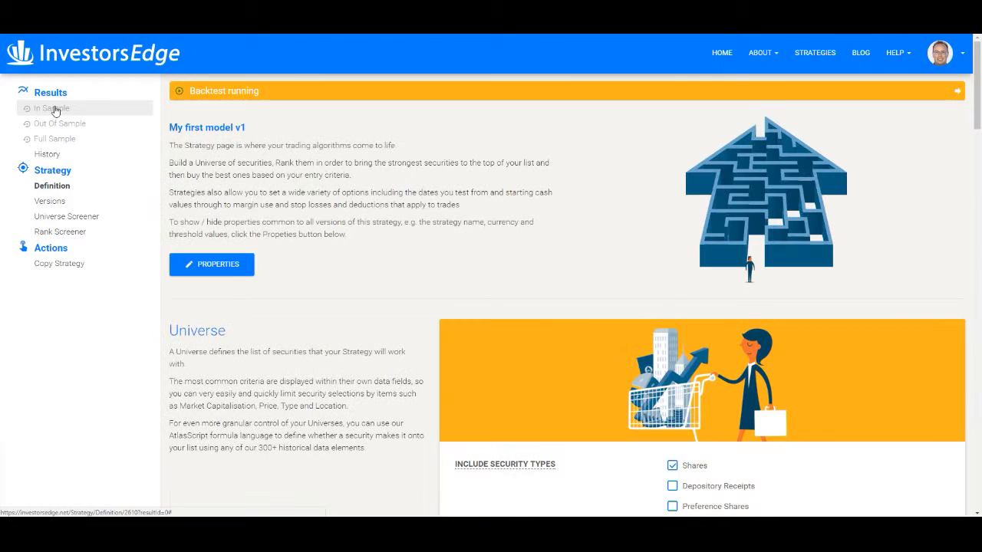
Review the securities the strategy's universe selects in the Universe Screener
left_click(68, 218)
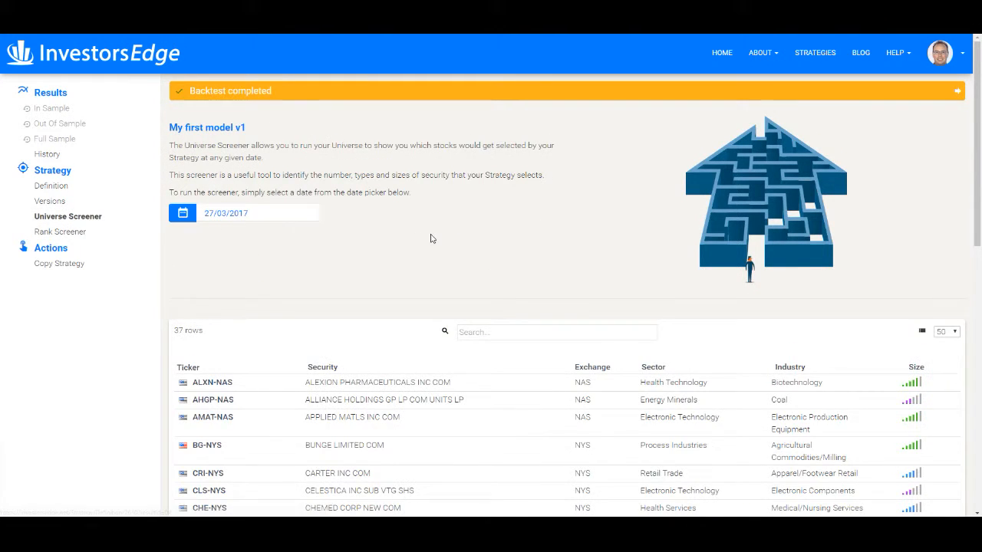
scroll(422, 239, "down", 4)
scroll(433, 244, "down", 5)
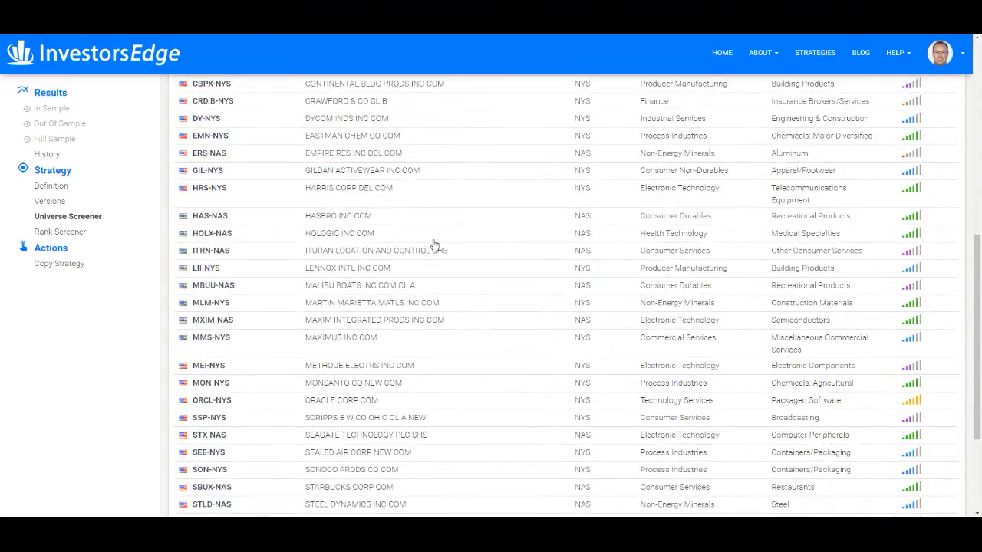
scroll(433, 244, "up", 8)
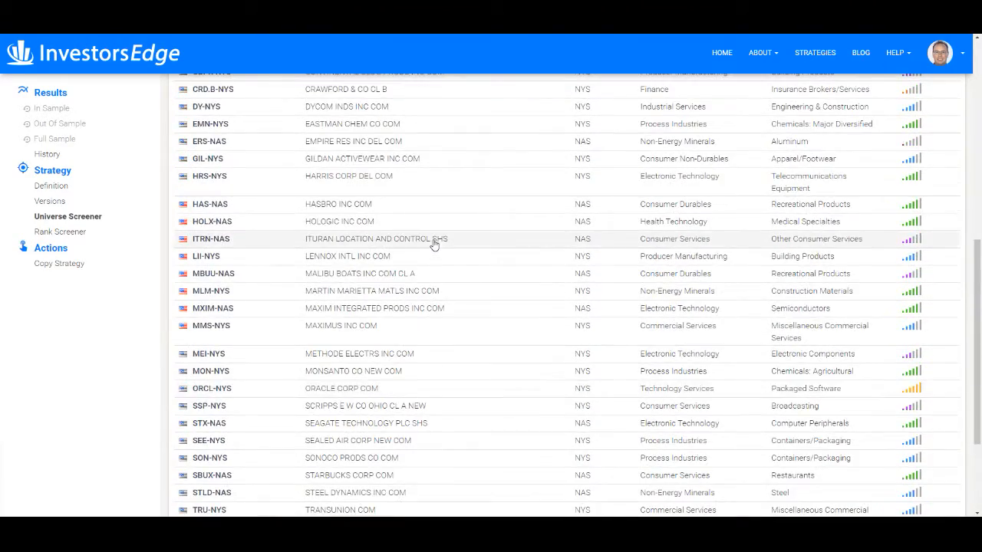
Open the completed In Sample backtest of version 1 and review its statistics, drawdowns, annual performance and distribution charts
scroll(434, 244, "up", 3)
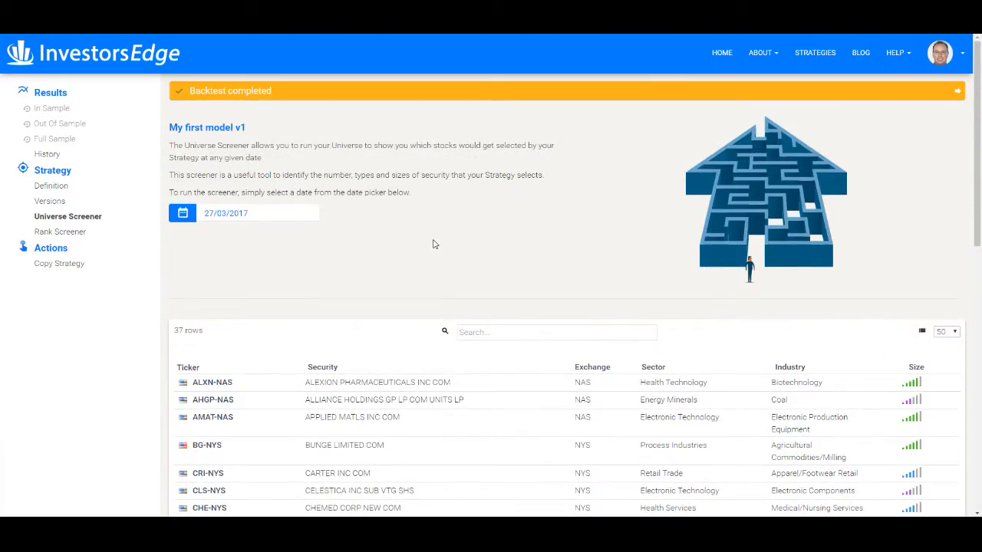
left_click(245, 100)
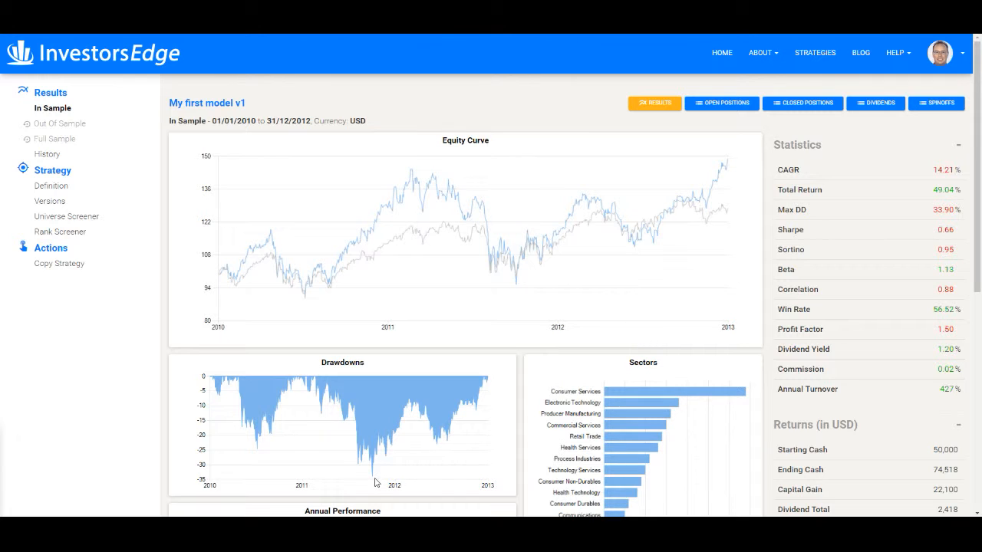
scroll(401, 417, "down", 3)
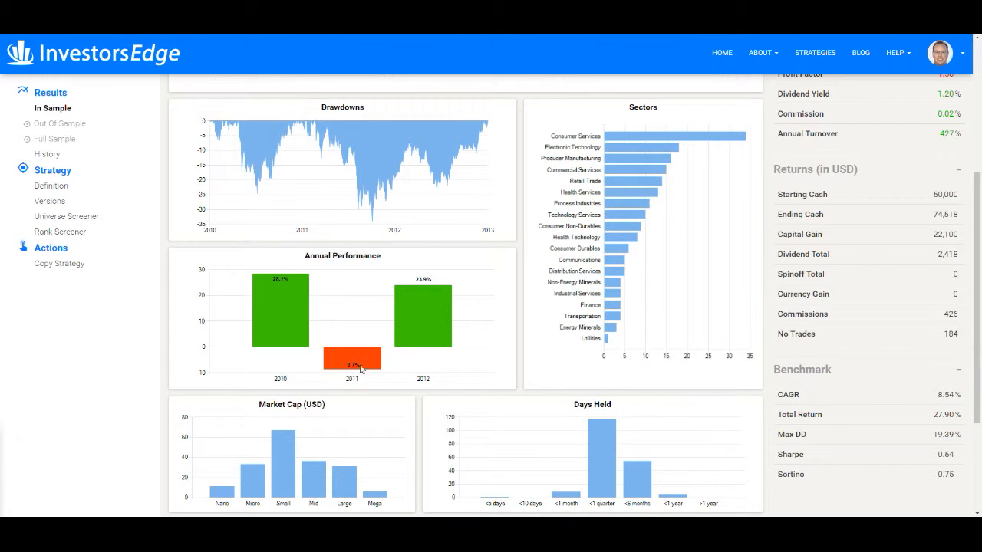
scroll(452, 322, "down", 2)
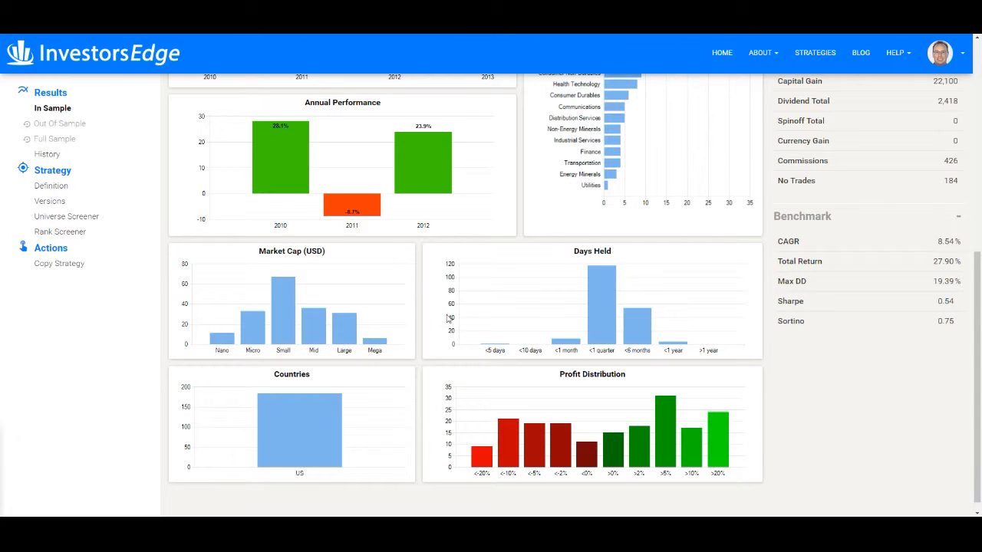
Set the strategy's universe rule to PiotroskiFScore >= 8, then save it and run its In Sample backtest
left_click(64, 189)
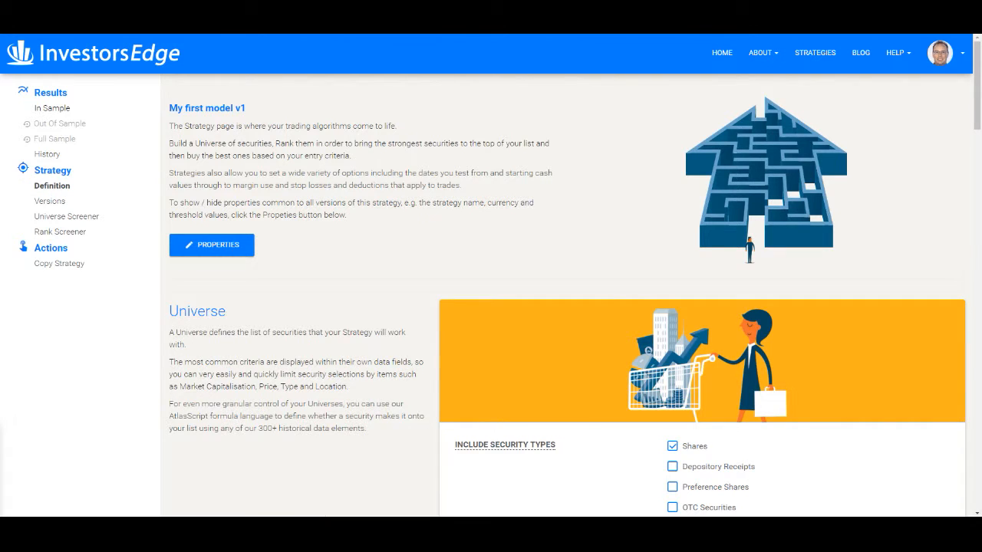
left_click_drag(979, 82, 979, 196)
left_click(594, 198)
key("BackSpace")
type("8")
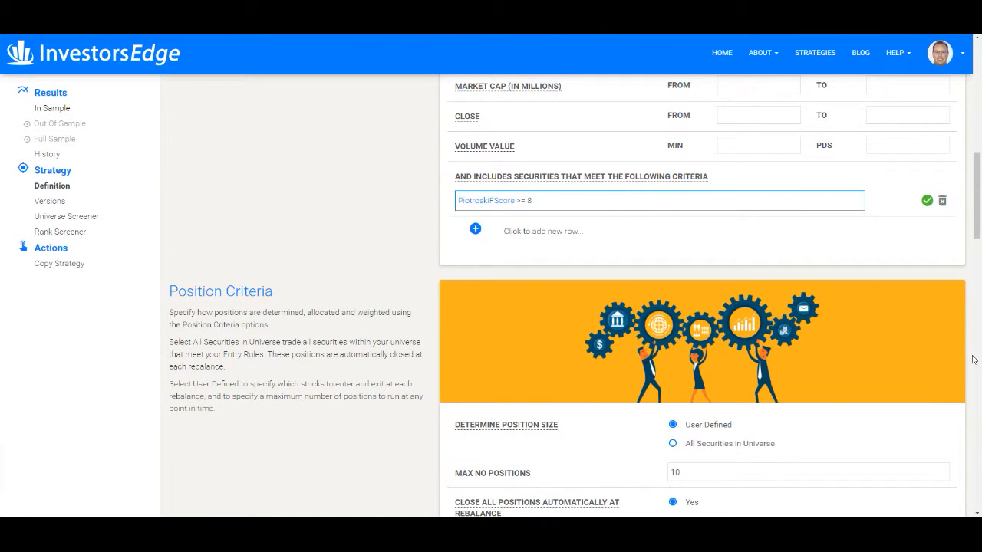
scroll(973, 360, "down", 15)
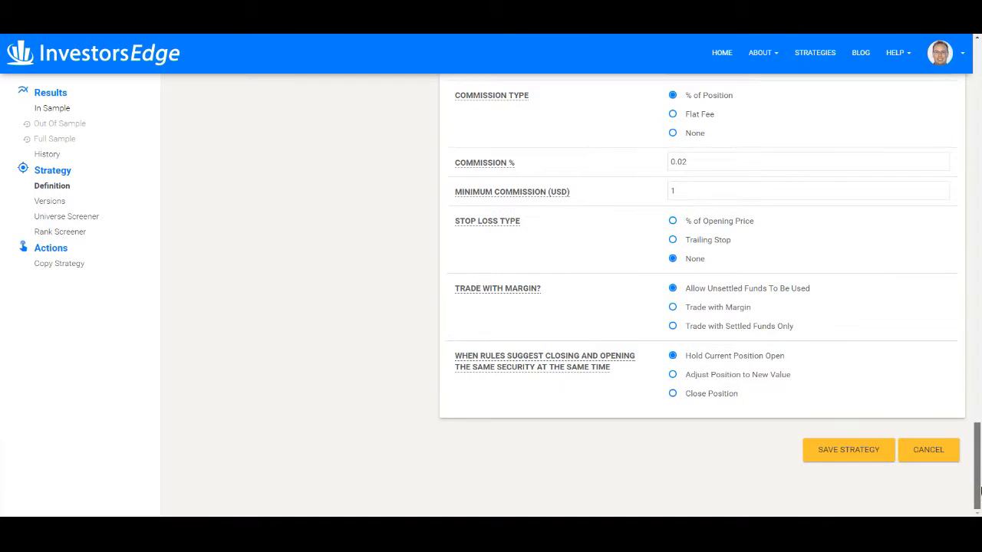
left_click(848, 451)
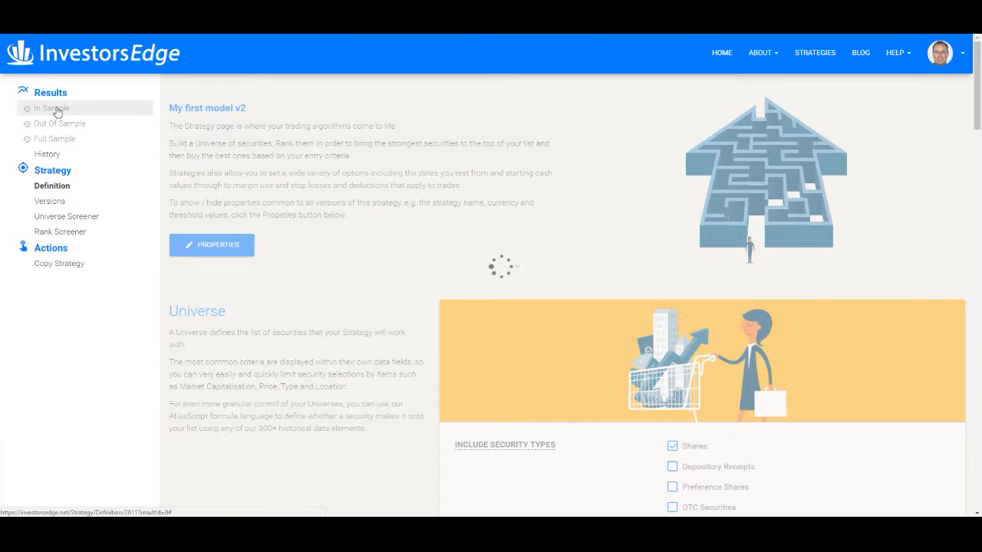
Examine the rank breakdowns of ONP-ASE, SORL-NAS and MVC-NYS in the Rank Screener
left_click(63, 232)
scroll(532, 239, "down", 3)
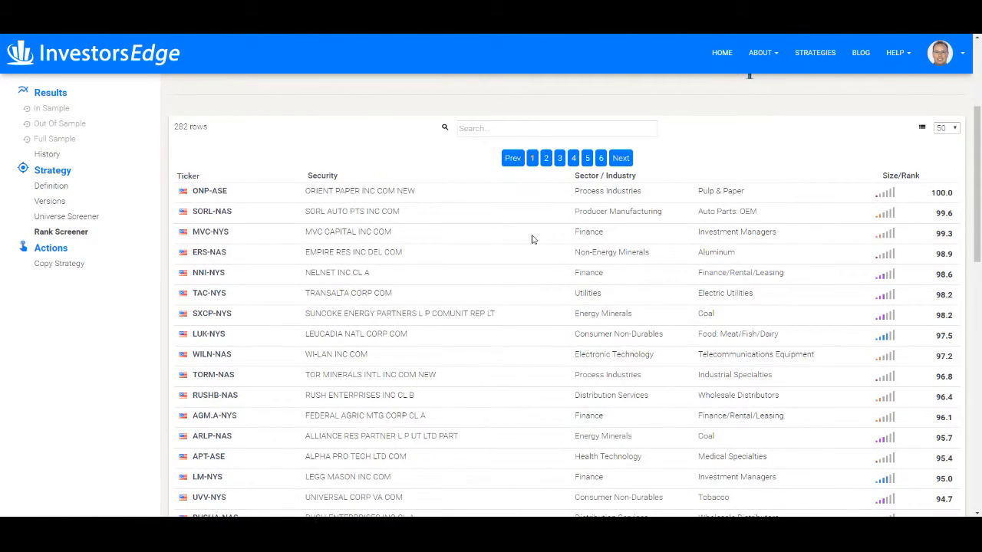
left_click(303, 193)
left_click(353, 288)
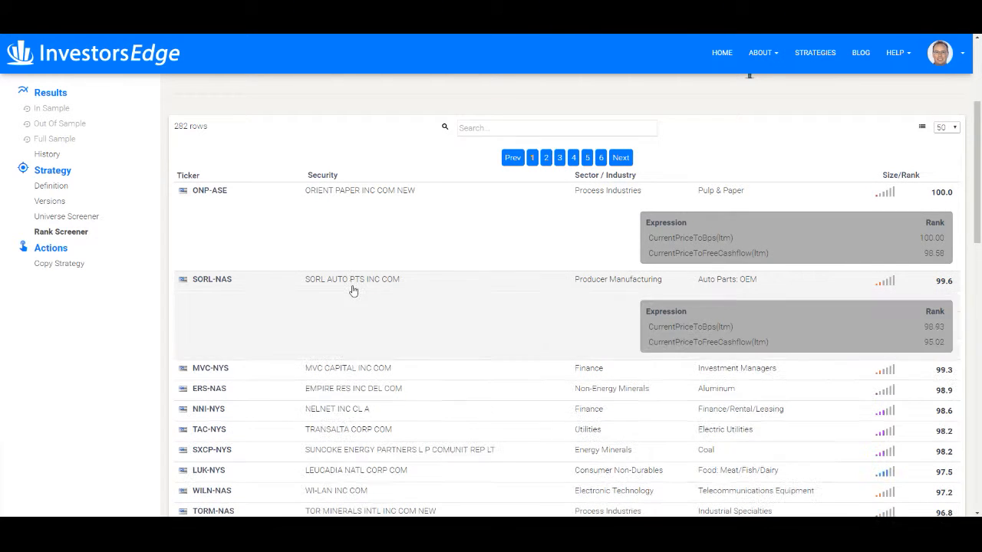
left_click(345, 366)
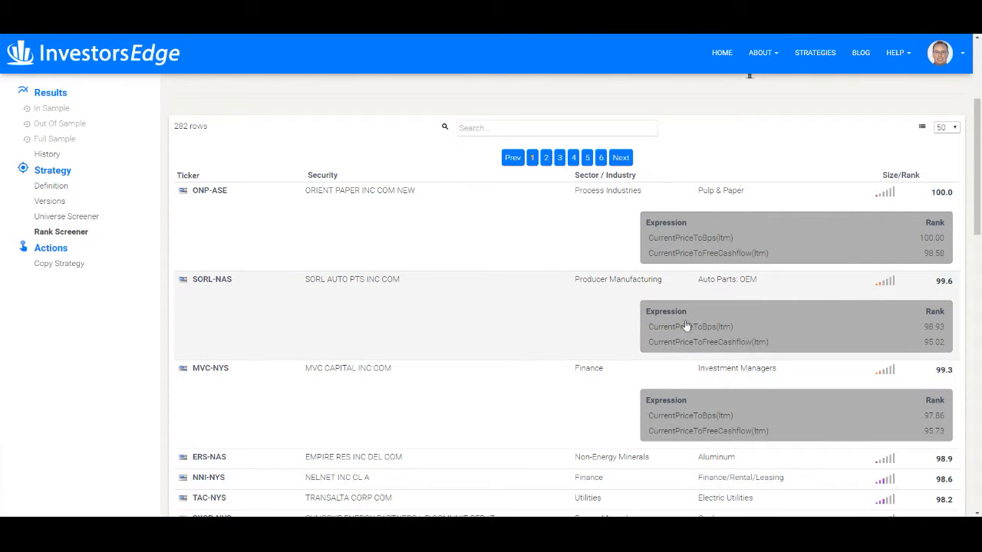
Open the completed In Sample backtest of version 2 and review its statistics, drawdowns and annual performance
left_click_drag(976, 171, 972, 114)
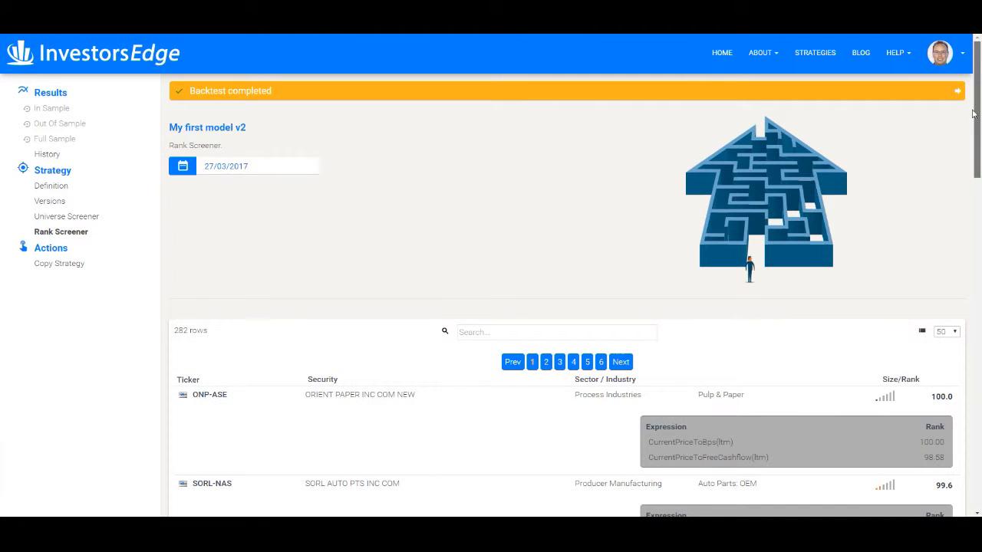
left_click(258, 91)
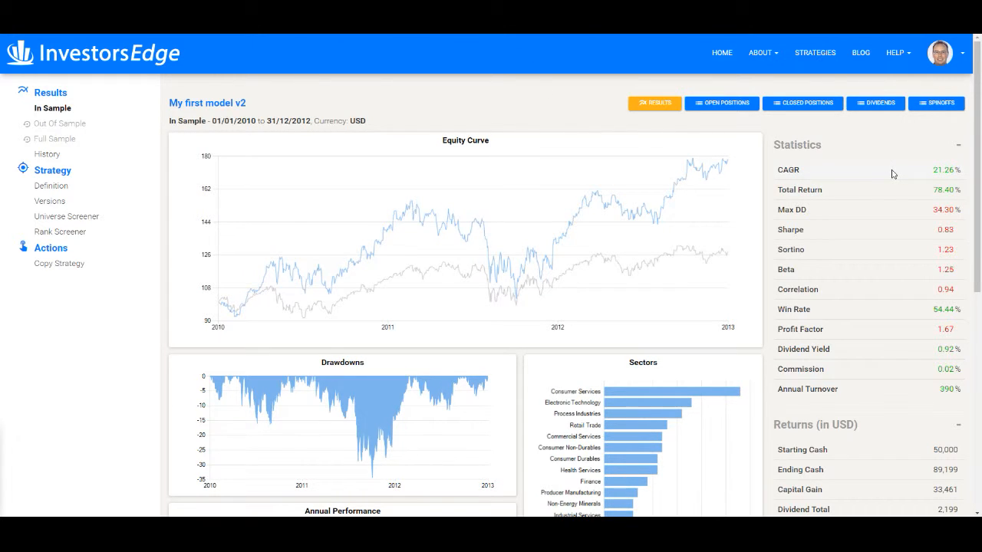
scroll(238, 260, "down", 2)
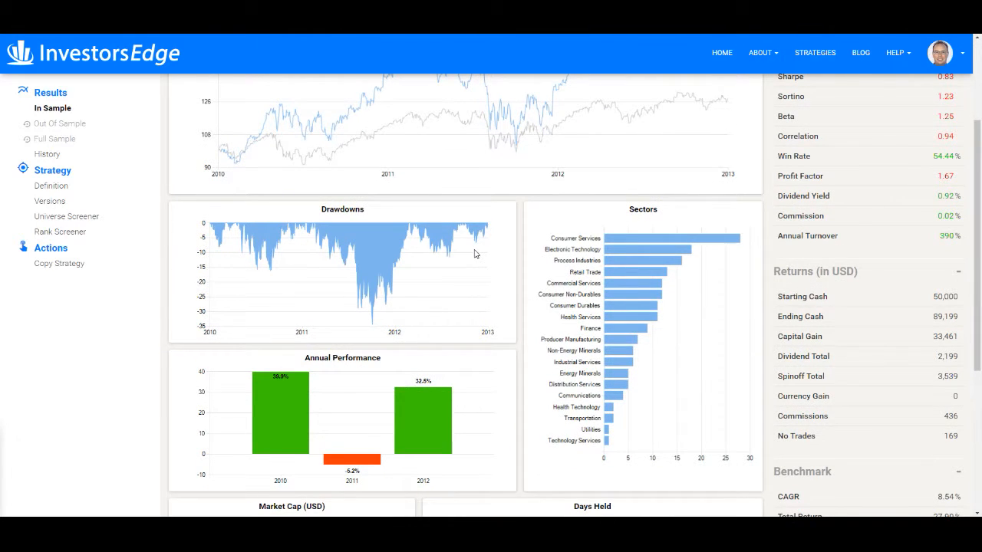
Set the strategy to rebalance weekly on Fridays, then save it and run its In Sample backtest
left_click(55, 190)
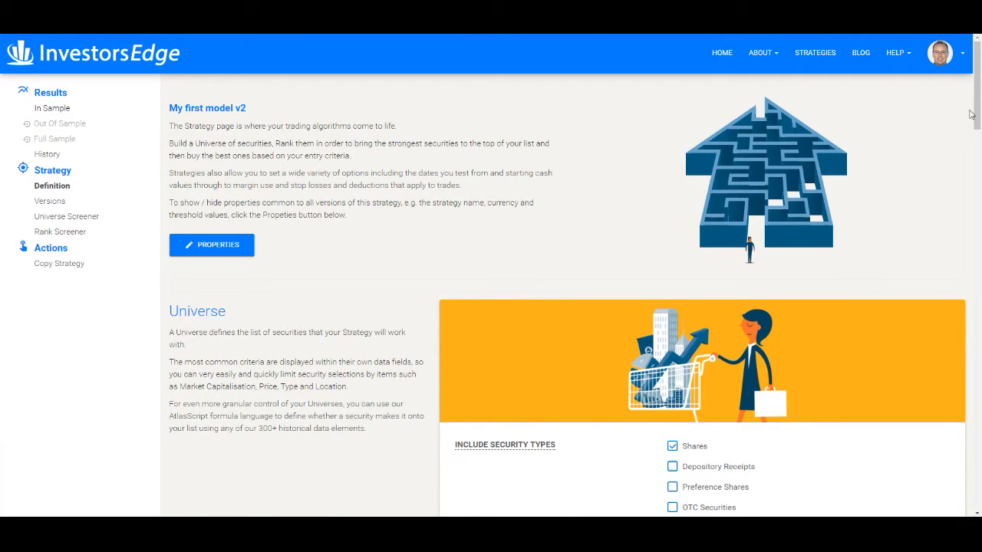
scroll(975, 111, "down", 1)
left_click_drag(977, 111, 978, 432)
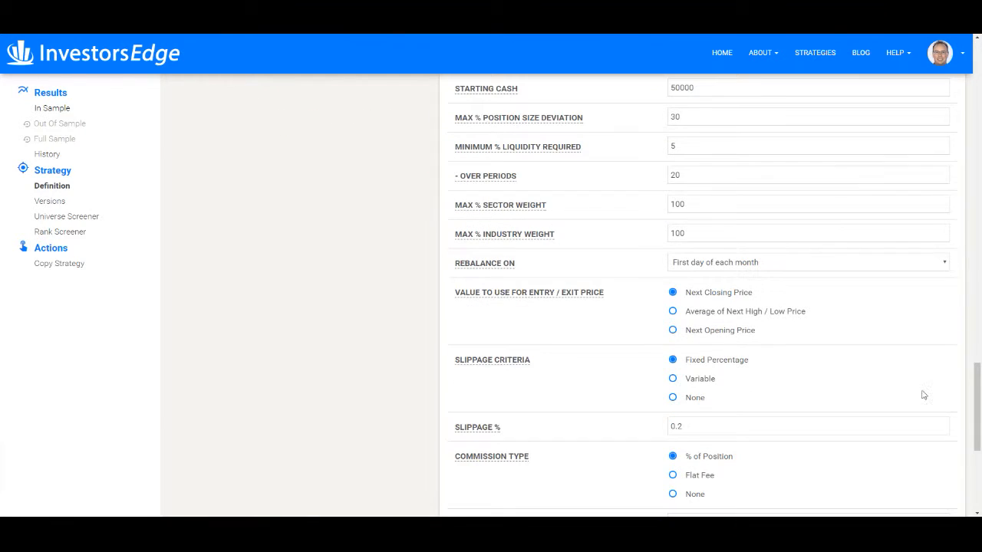
left_click(813, 268)
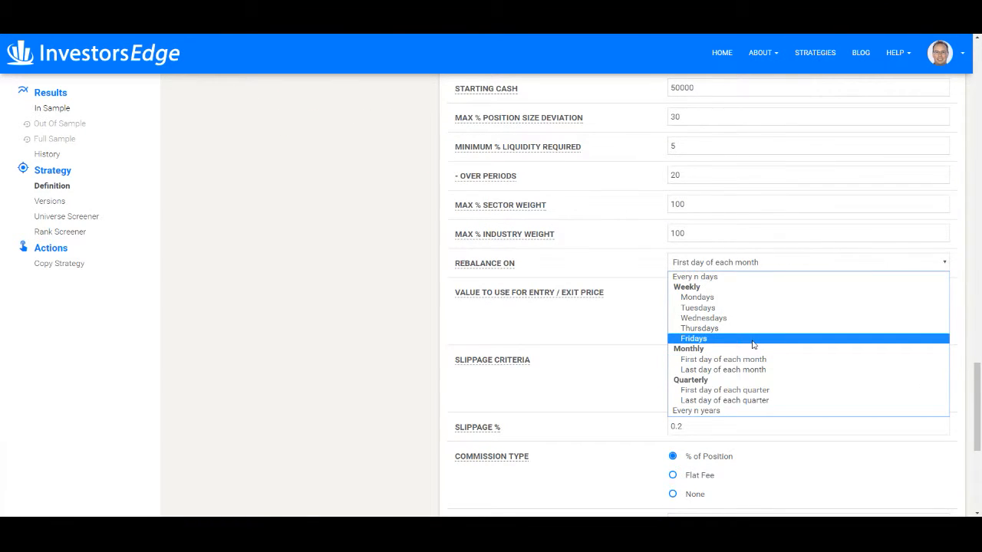
left_click(753, 342)
left_click_drag(975, 391, 976, 441)
left_click(858, 454)
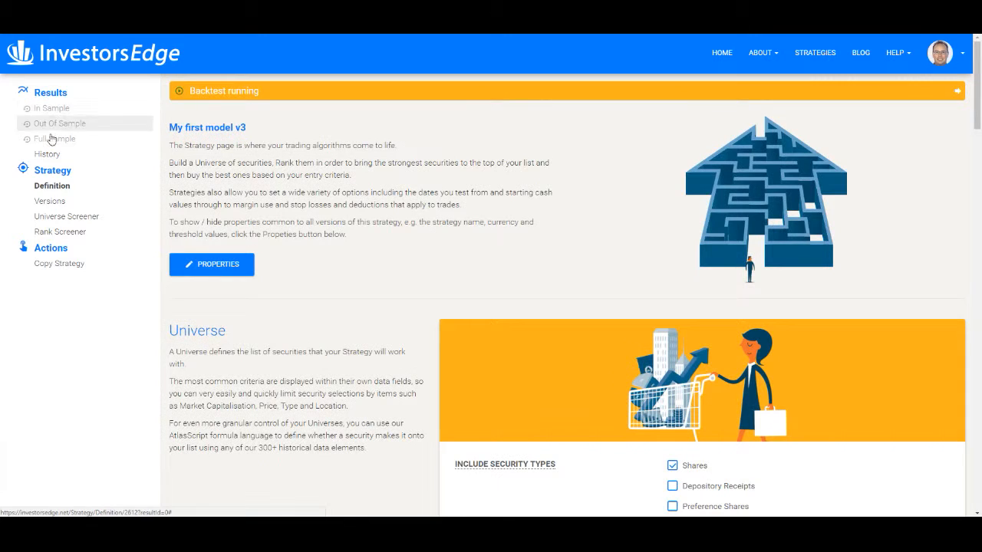
Review the changes recorded for each strategy version and the history of backtests already run
left_click(49, 206)
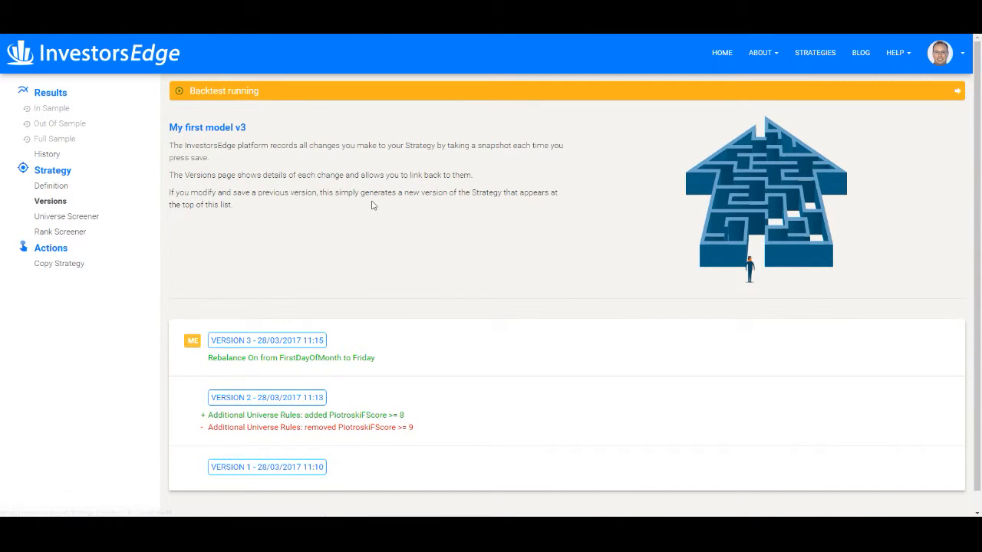
scroll(371, 230, "down", 1)
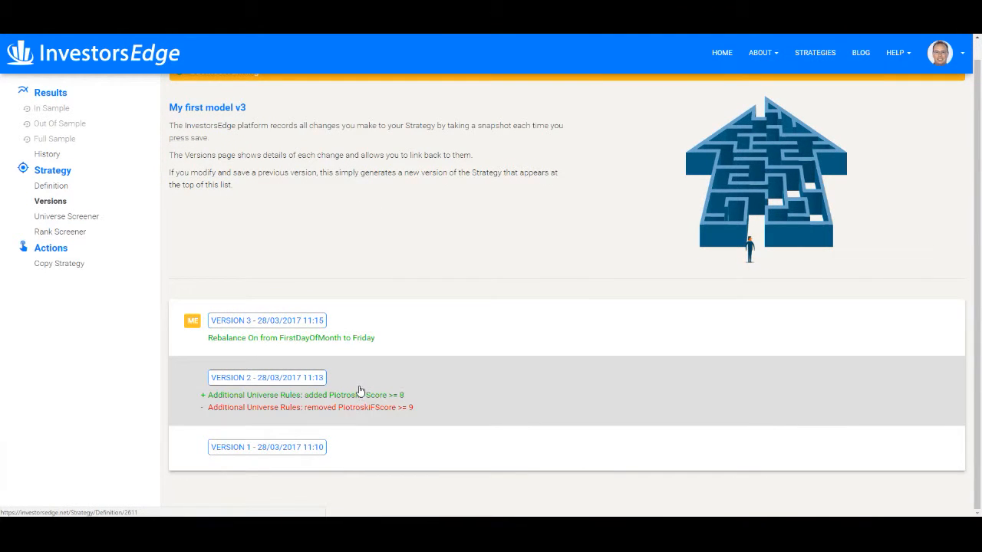
left_click(47, 155)
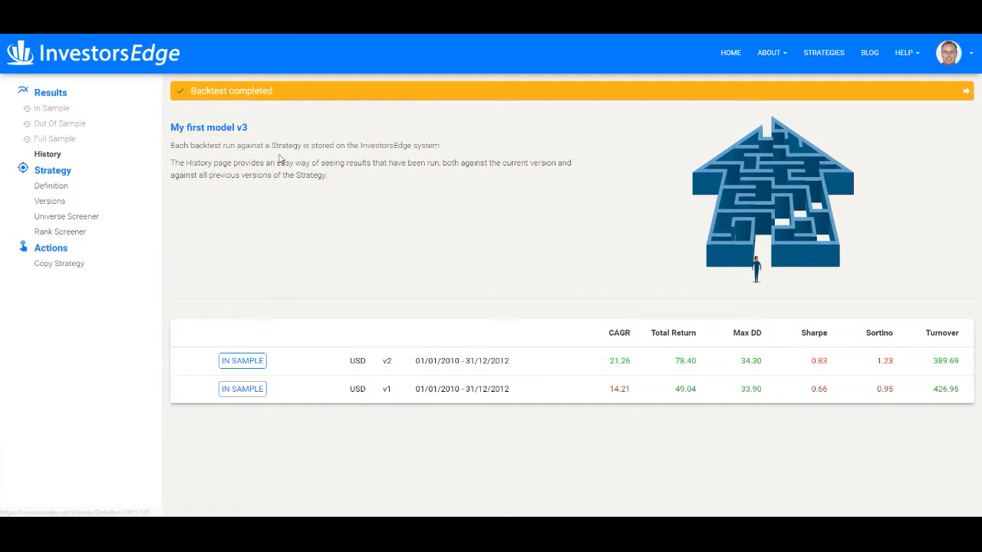
Start the Out Of Sample backtest of version 3 from its In Sample results and review the In Sample charts
left_click(228, 92)
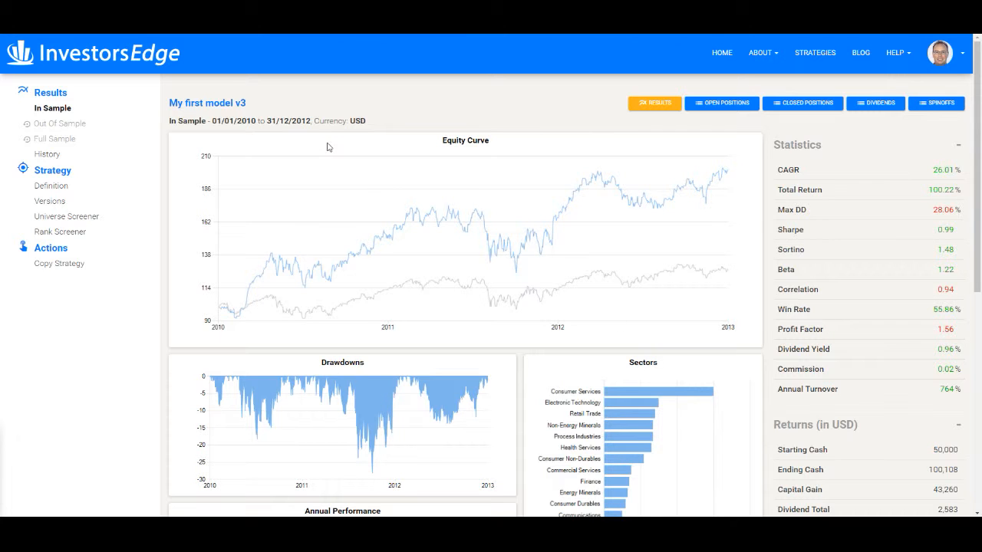
left_click(52, 124)
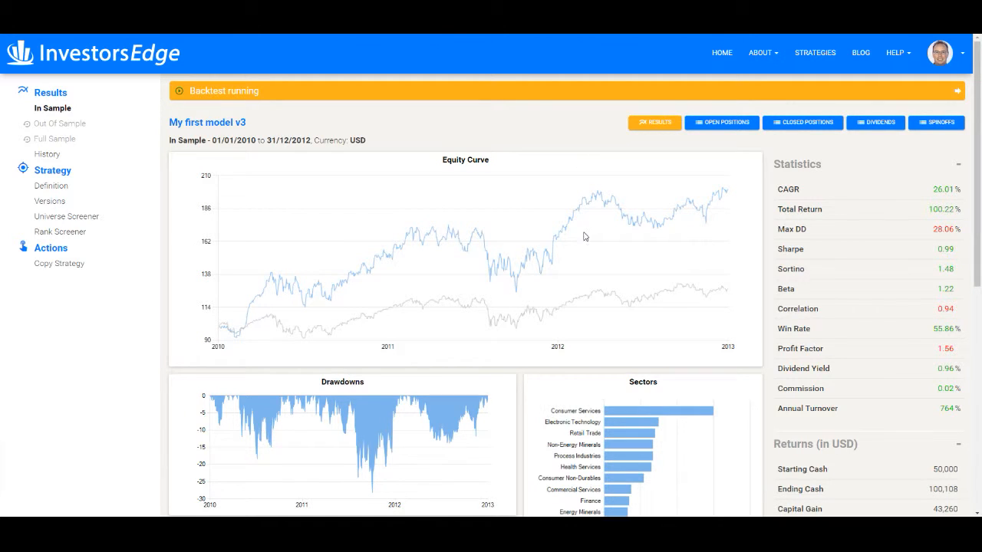
scroll(584, 248, "down", 5)
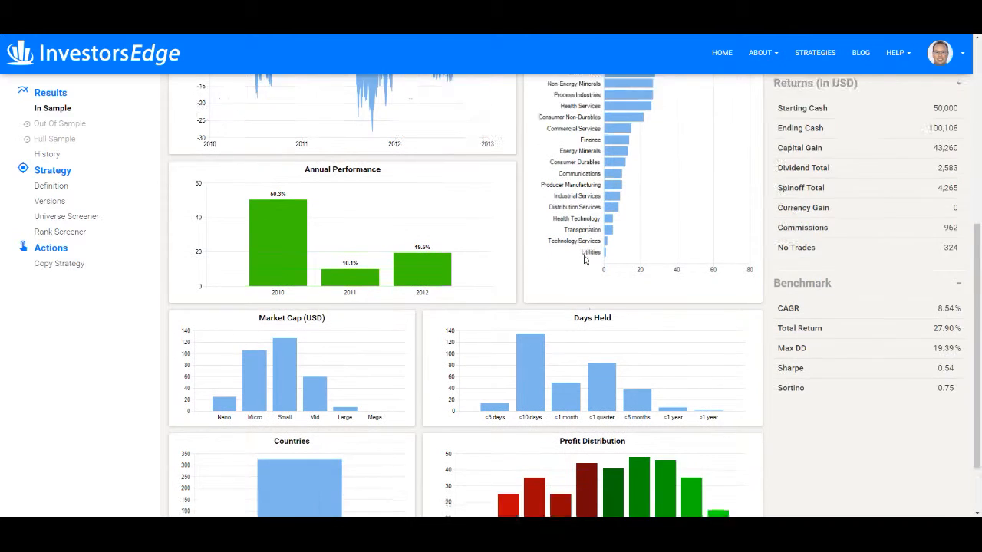
scroll(584, 259, "up", 6)
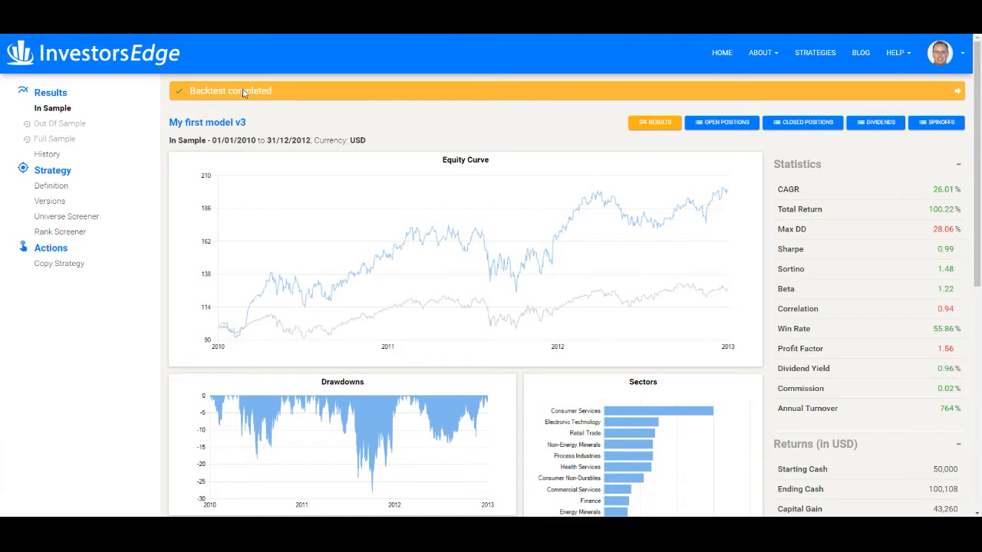
Open the completed Out Of Sample backtest results and start the Full Sample backtest
left_click(243, 93)
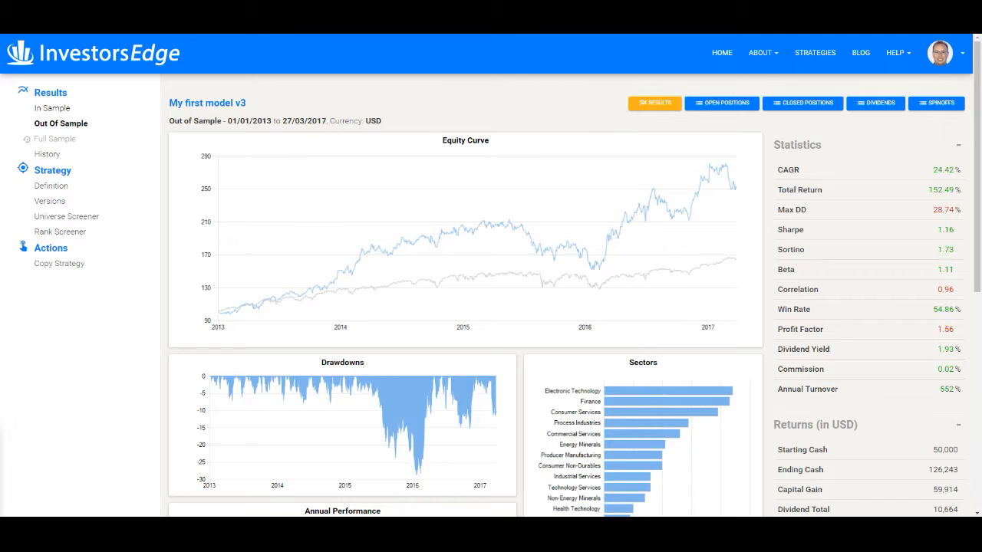
left_click(51, 142)
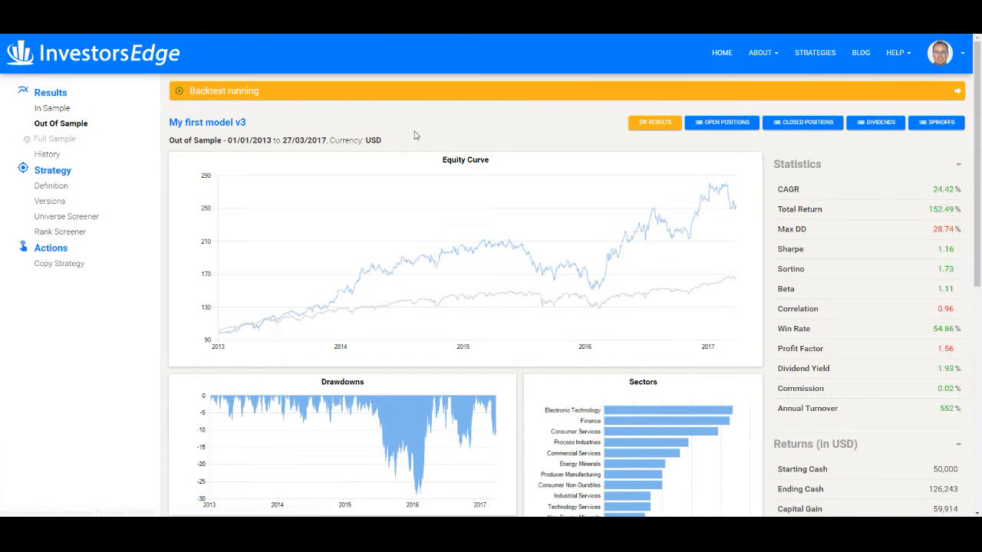
Review the Out Of Sample backtest's open positions and the first three pages of its closed positions
left_click(718, 124)
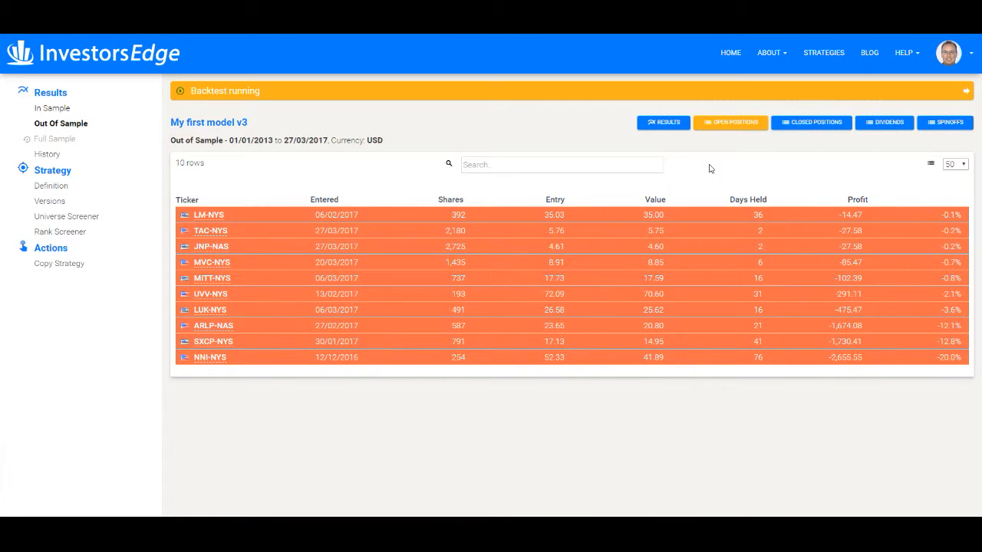
left_click(811, 124)
scroll(782, 176, "down", 1)
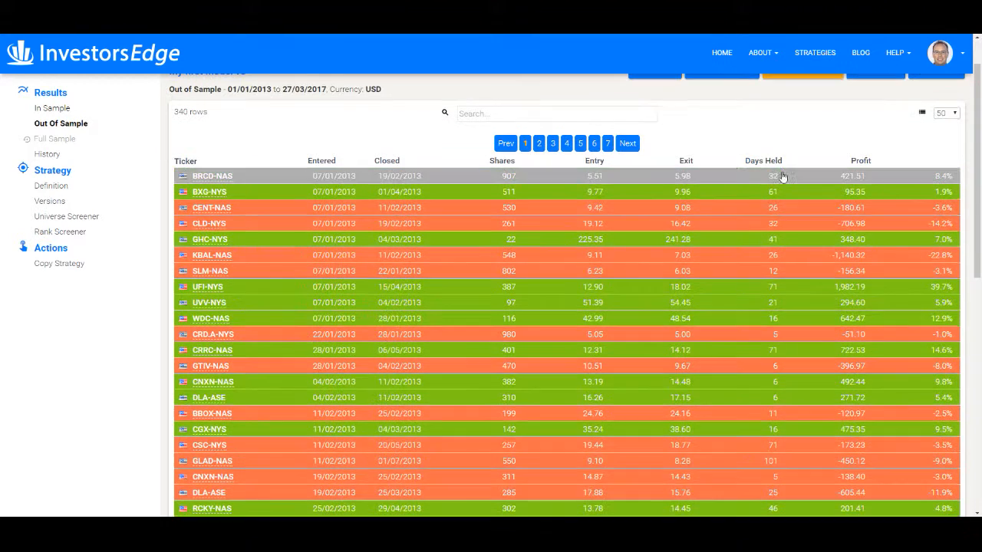
left_click(628, 145)
left_click(629, 146)
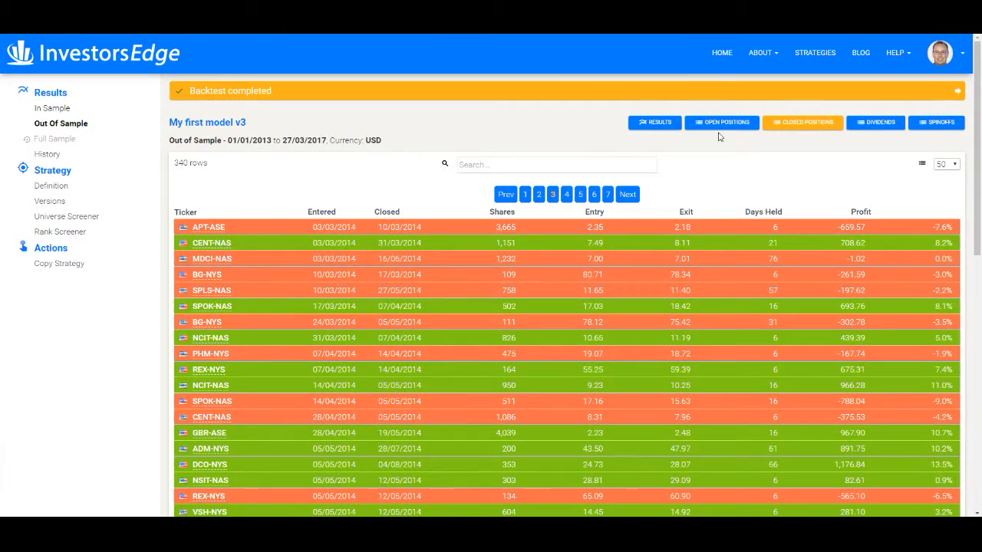
Examine the dividends and spinoffs received in the Out Of Sample backtest
left_click(871, 124)
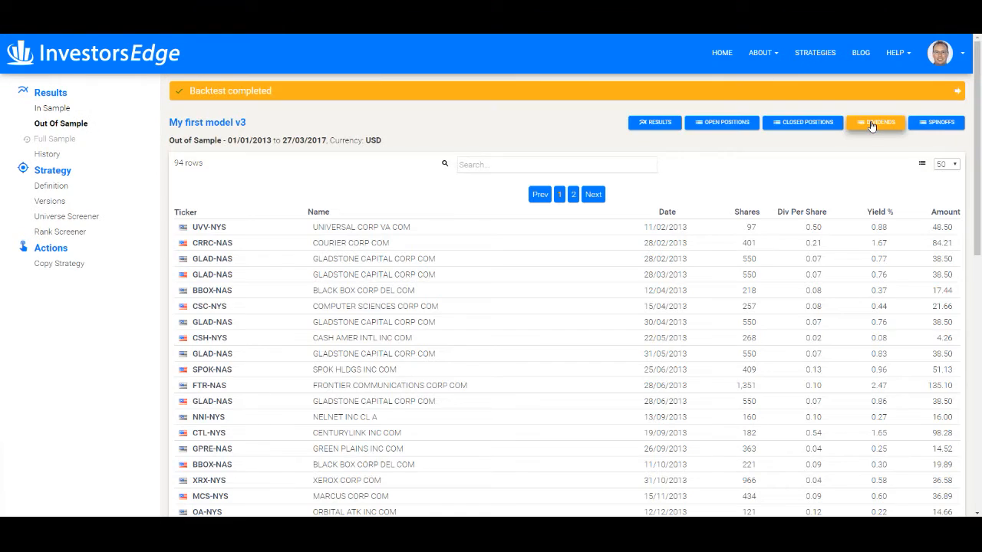
scroll(818, 168, "down", 3)
scroll(818, 169, "up", 3)
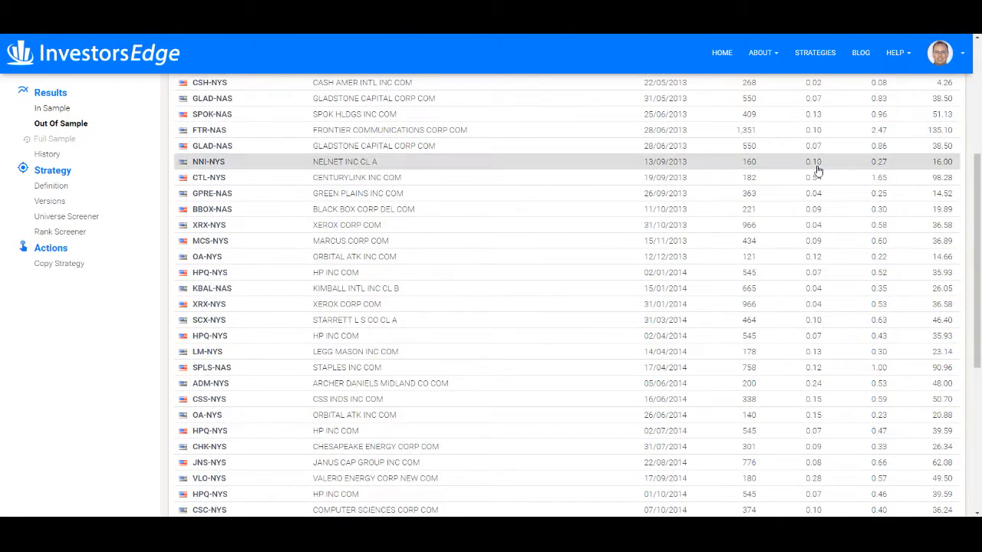
left_click(932, 125)
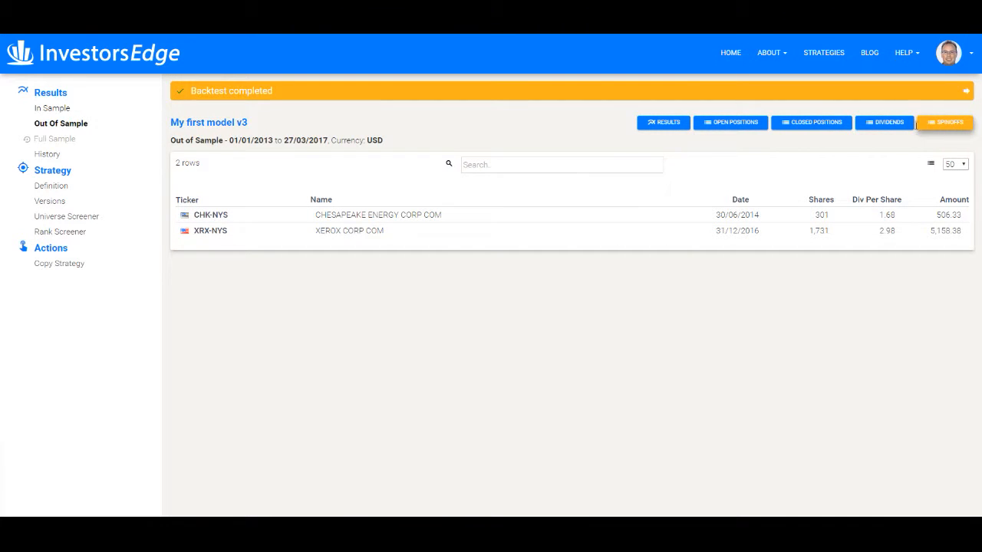
Open the results of the completed Full Sample backtest
left_click(241, 93)
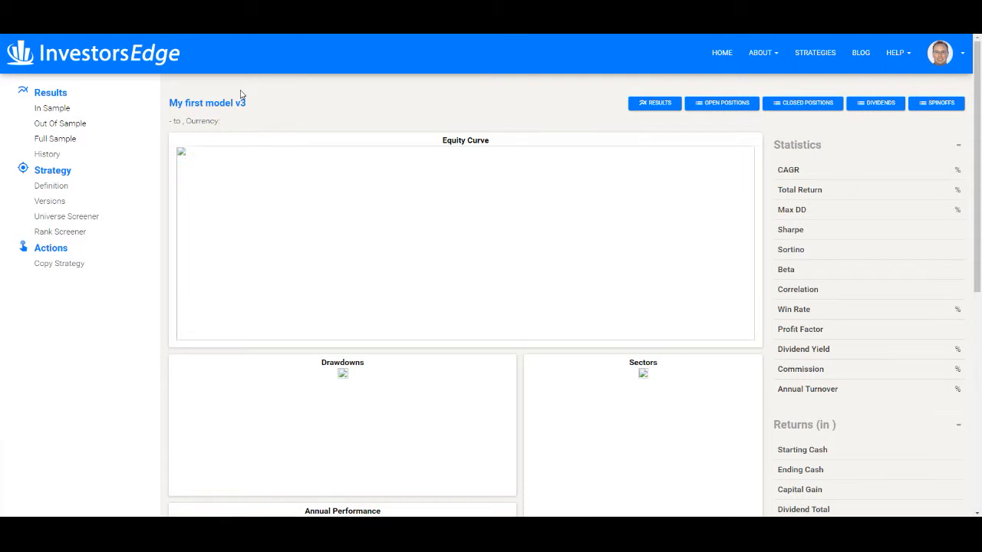